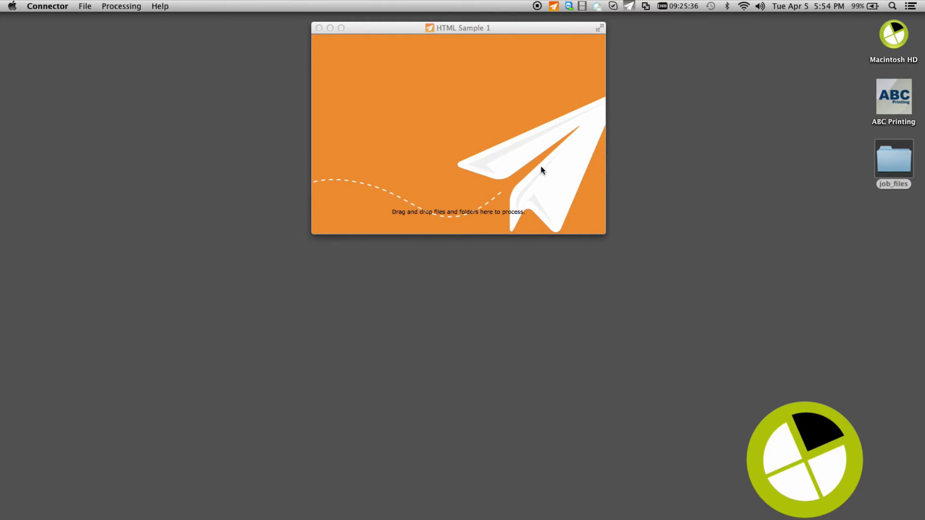
- Enter the contact's first and last name, then begin the company name 'ABC Publisher'
{"action": "left_click", "coordinate": [458, 248]}
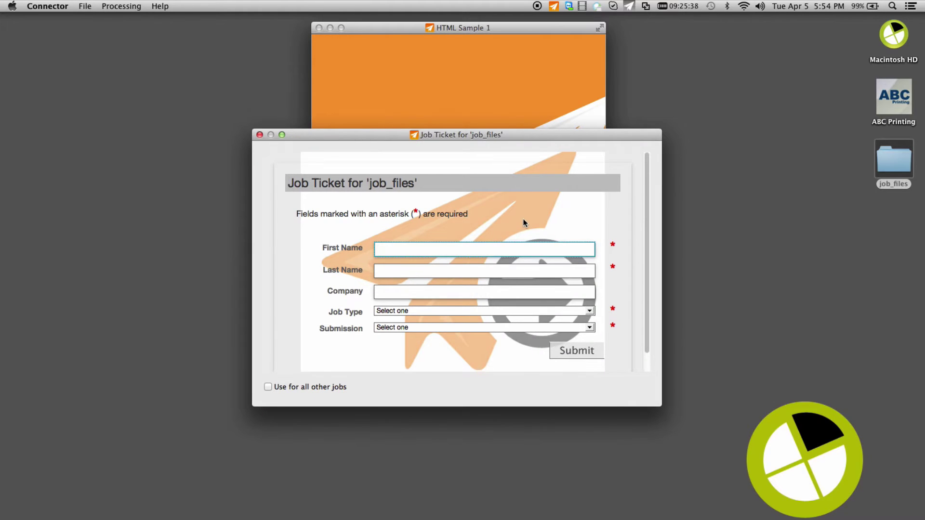
{"action": "key", "text": "Tab"}
{"action": "key", "text": "Tab"}
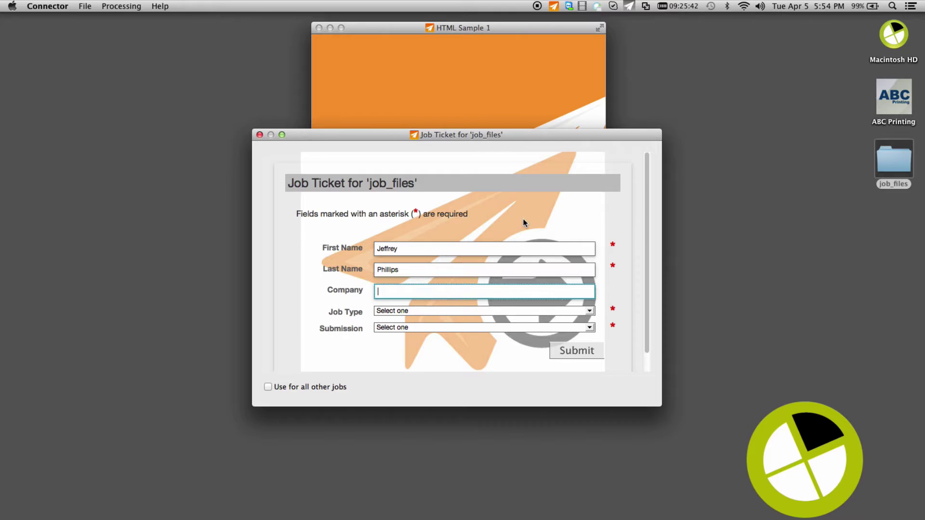
{"action": "type", "text": "ABC Publisher"}
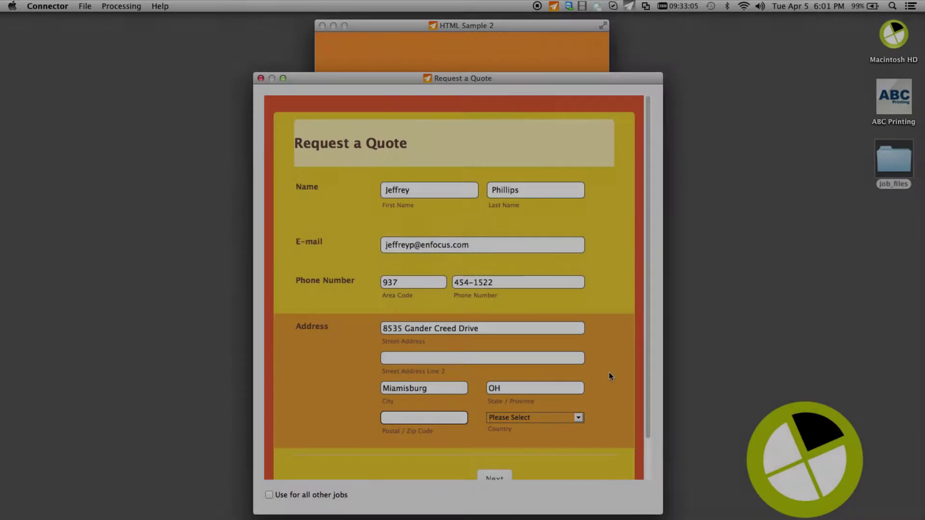
- Finish the zip code, then enter the sales rep, job name 'Poster Project' and job type Marketing Collateral
{"action": "type", "text": "45342"}
{"action": "scroll", "coordinate": [602, 375], "scroll_direction": "down", "scroll_amount": 2}
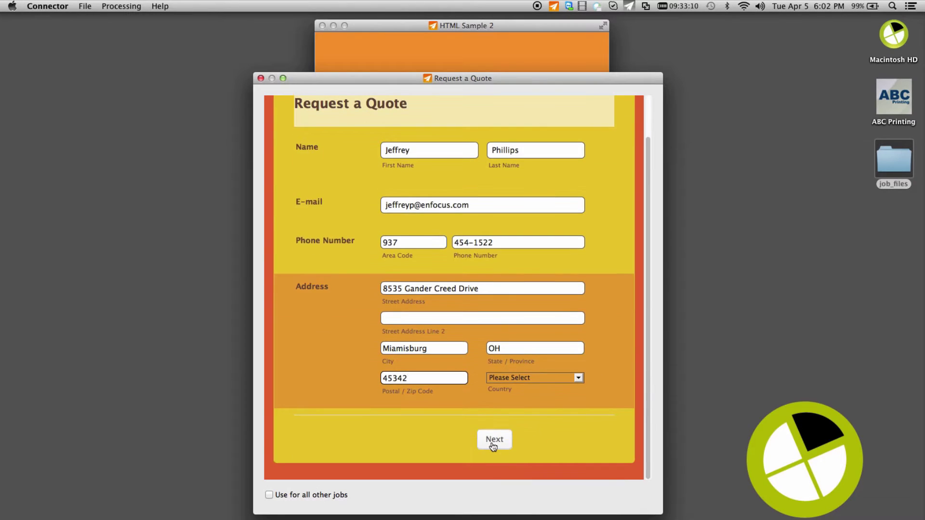
{"action": "left_click", "coordinate": [492, 443]}
{"action": "left_click", "coordinate": [425, 193]}
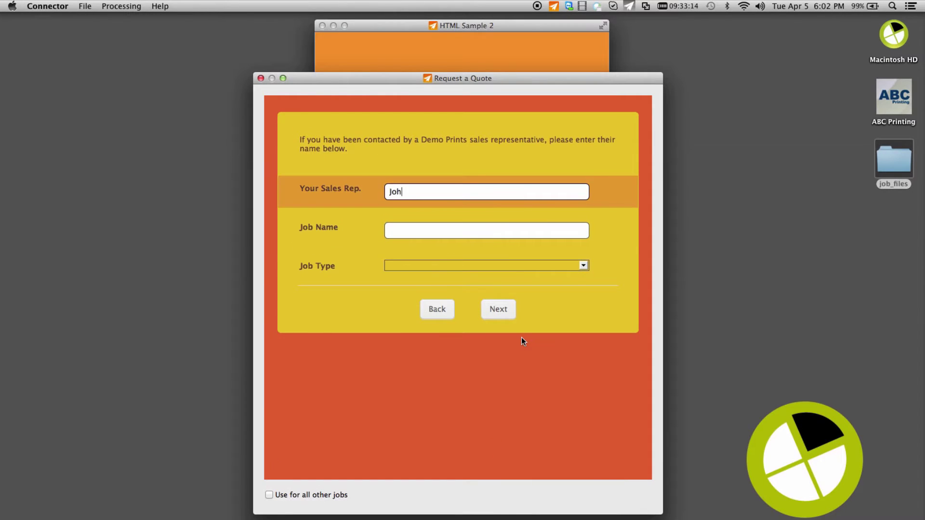
{"action": "key", "text": "Tab"}
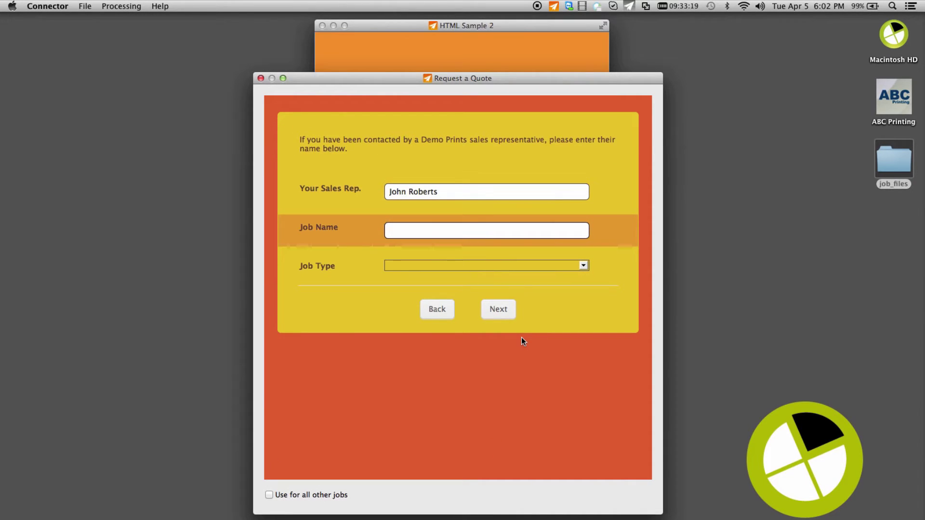
{"action": "type", "text": "Poster Project"}
{"action": "key", "text": "Tab"}
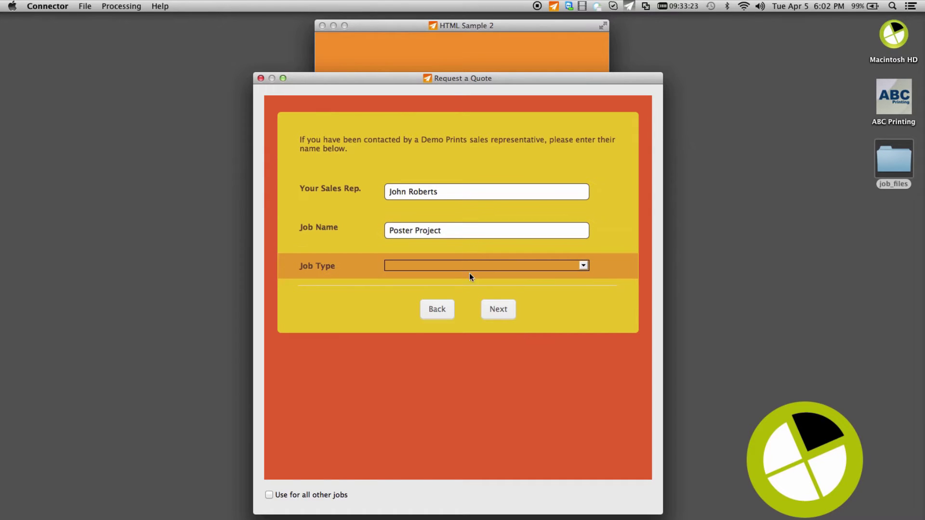
{"action": "left_click", "coordinate": [467, 265]}
{"action": "left_click", "coordinate": [465, 276]}
- Specify a 45 by 45 page size, 80lb Satin Text paper and 4/1 colour
{"action": "left_click", "coordinate": [497, 313]}
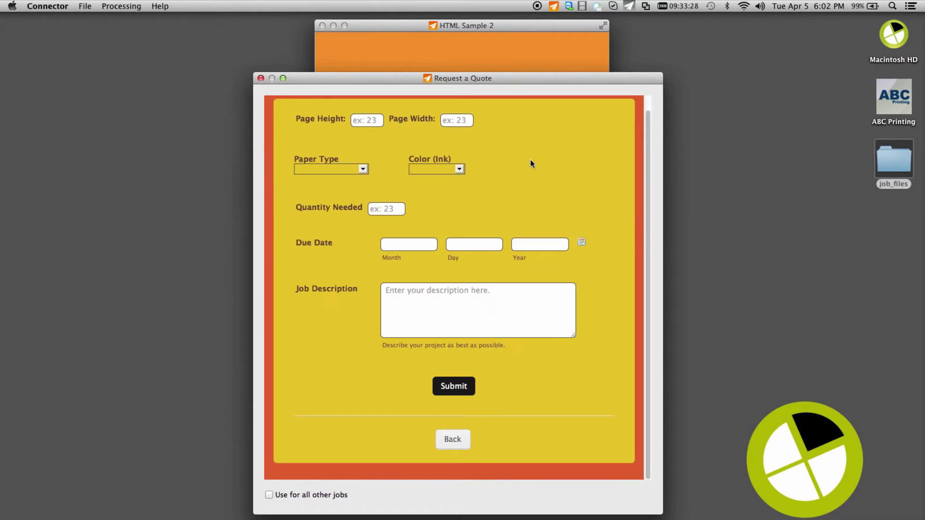
{"action": "left_click", "coordinate": [375, 119]}
{"action": "type", "text": "45"}
{"action": "key", "text": "Tab"}
{"action": "type", "text": "45"}
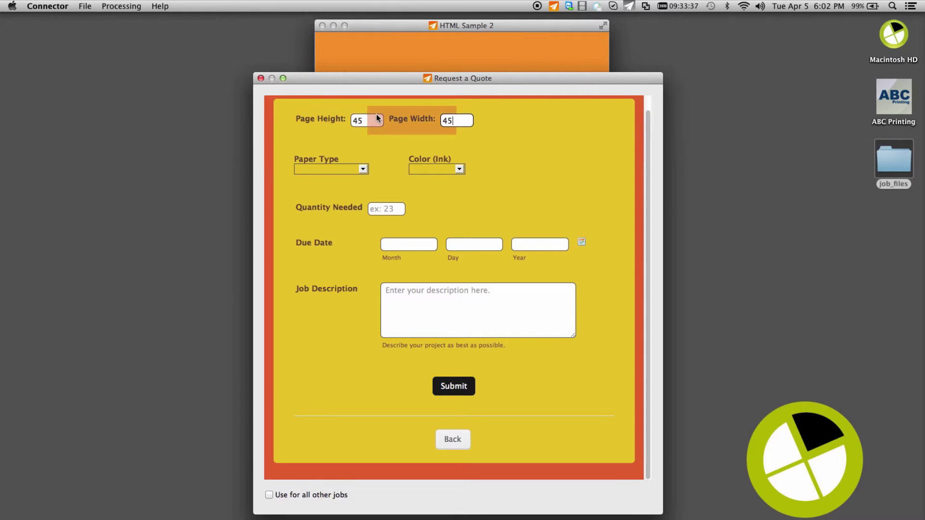
{"action": "key", "text": "Tab"}
{"action": "left_click", "coordinate": [363, 169]}
{"action": "left_click", "coordinate": [350, 198]}
{"action": "left_click", "coordinate": [460, 170]}
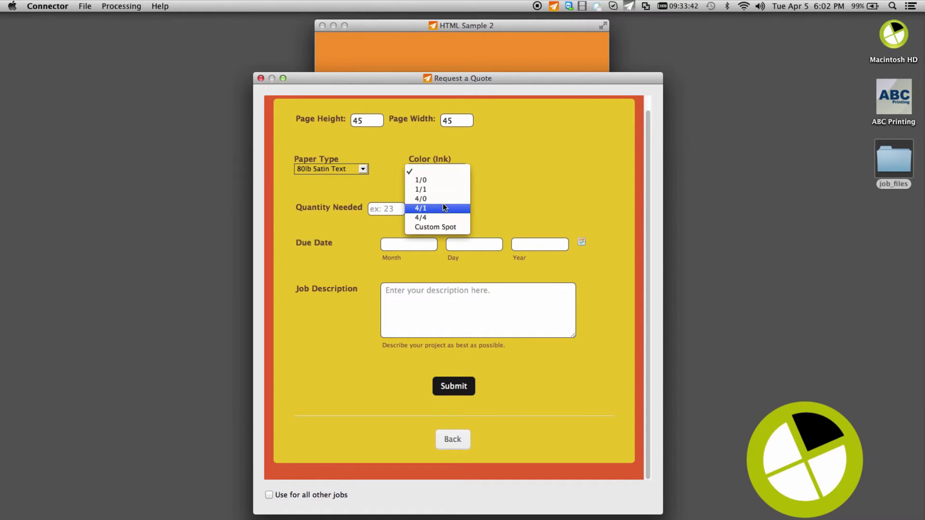
{"action": "left_click", "coordinate": [414, 208]}
- Enter quantity 300, due date May 17 2016, and description 'Please contact me with any questions.', then submit
{"action": "left_click", "coordinate": [390, 208]}
{"action": "type", "text": "300"}
{"action": "key", "text": "Tab"}
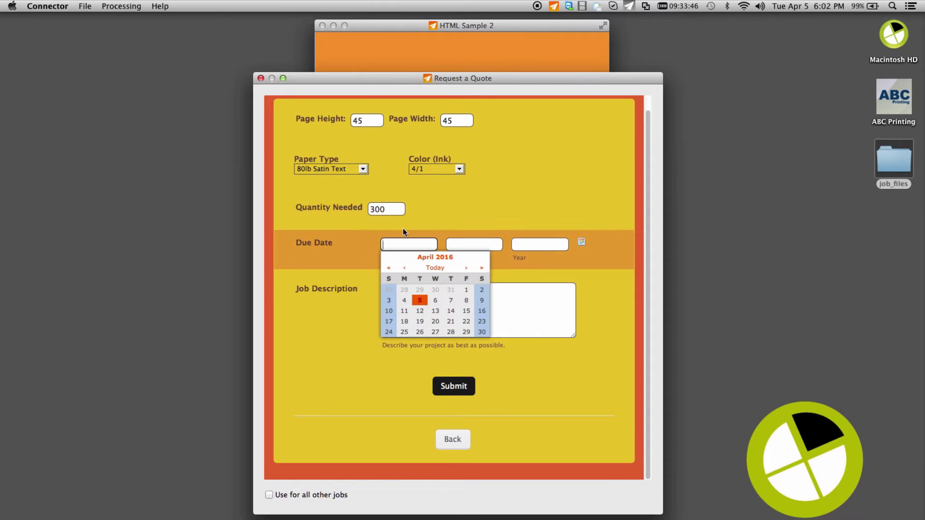
{"action": "left_click", "coordinate": [465, 268]}
{"action": "left_click", "coordinate": [420, 312]}
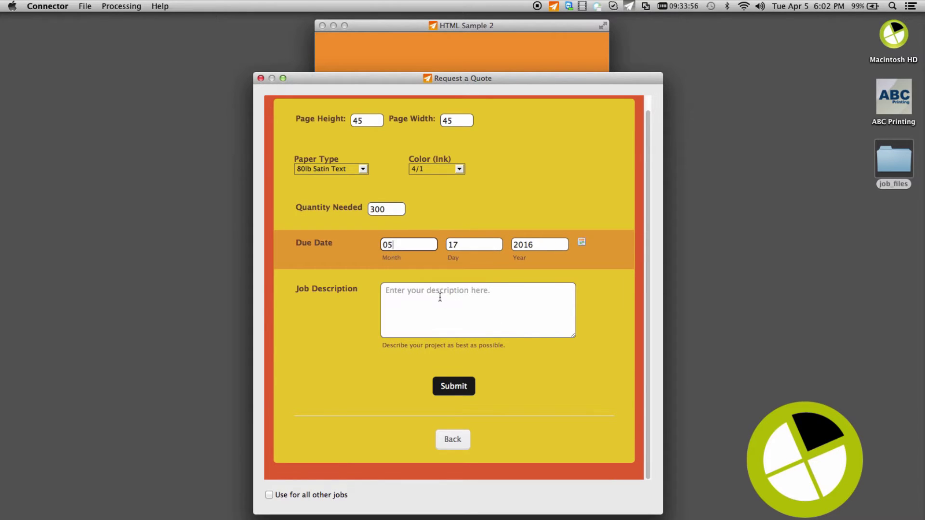
{"action": "left_click", "coordinate": [420, 309]}
{"action": "type", "text": "Please contact me with any questions."}
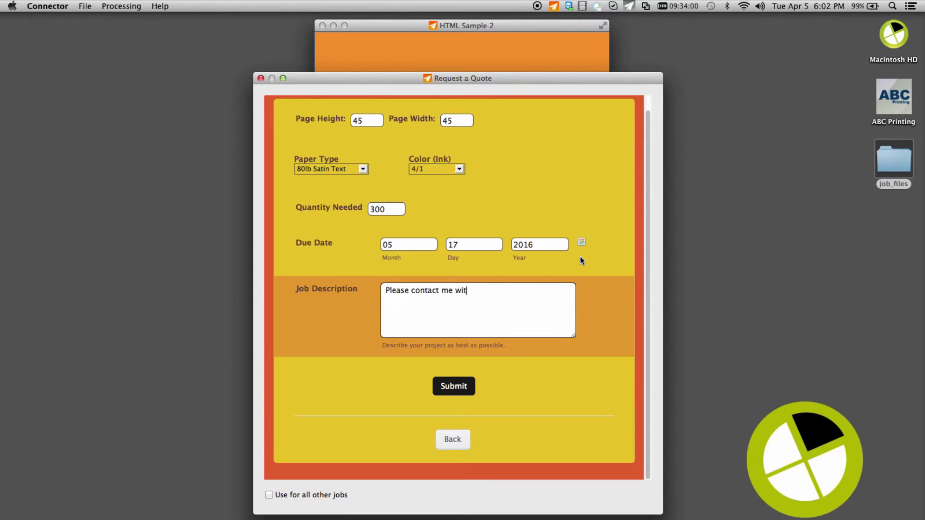
{"action": "left_click", "coordinate": [453, 386]}
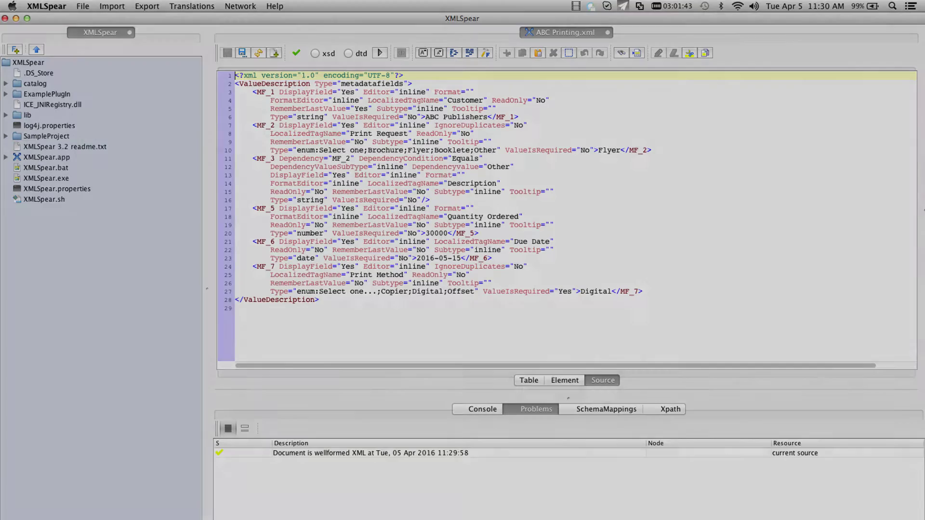
- Send job_files to ABC Printing with customer 'ABC Publishers' and a Flyer print request
{"action": "left_click_drag", "start_coordinate": [893, 159], "coordinate": [470, 124]}
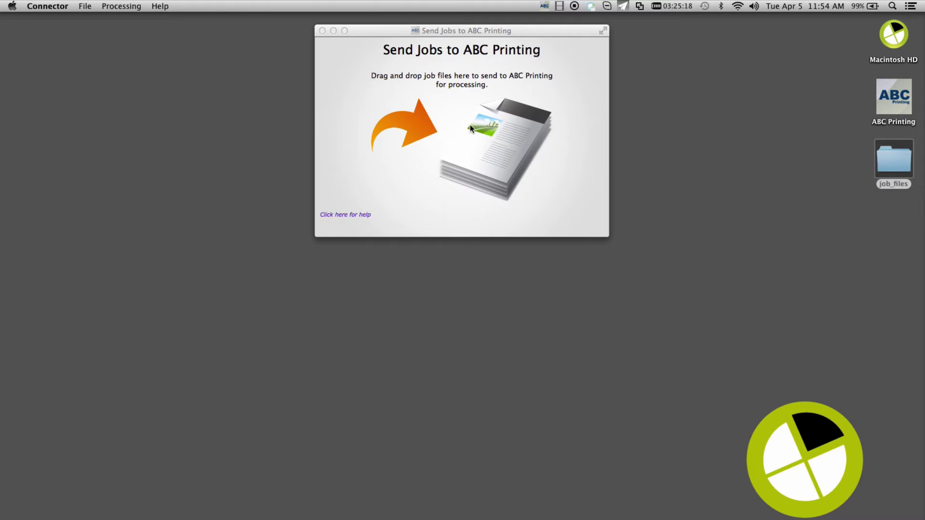
{"action": "left_click", "coordinate": [416, 248]}
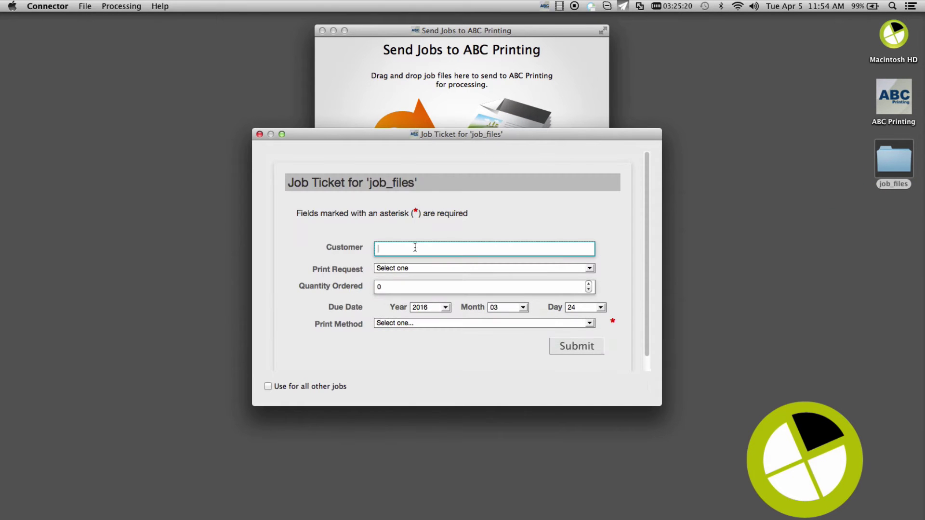
{"action": "type", "text": "ABC Publishers"}
{"action": "left_click", "coordinate": [588, 269]}
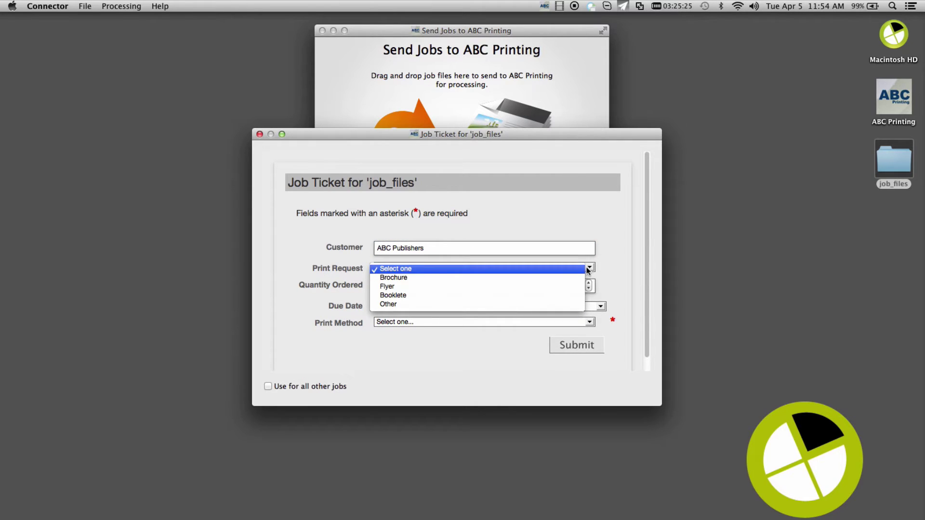
{"action": "left_click", "coordinate": [536, 287]}
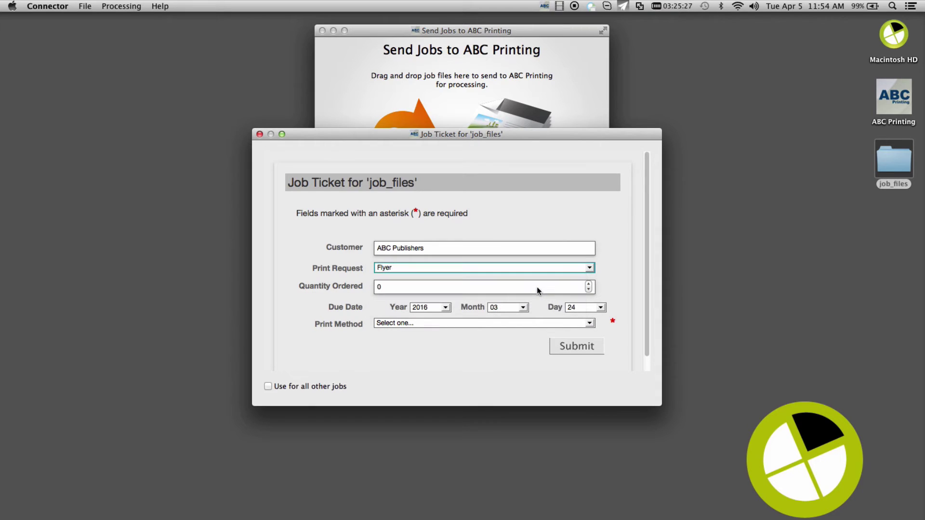
{"action": "left_click", "coordinate": [413, 288]}
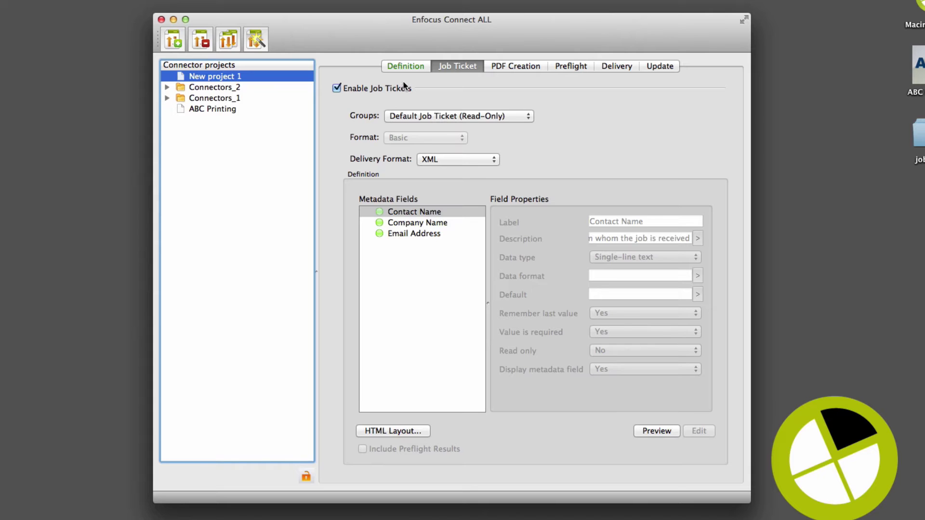
- Create a new job ticket group named 'Basic Ticket'
{"action": "left_click", "coordinate": [455, 116]}
{"action": "left_click", "coordinate": [484, 261]}
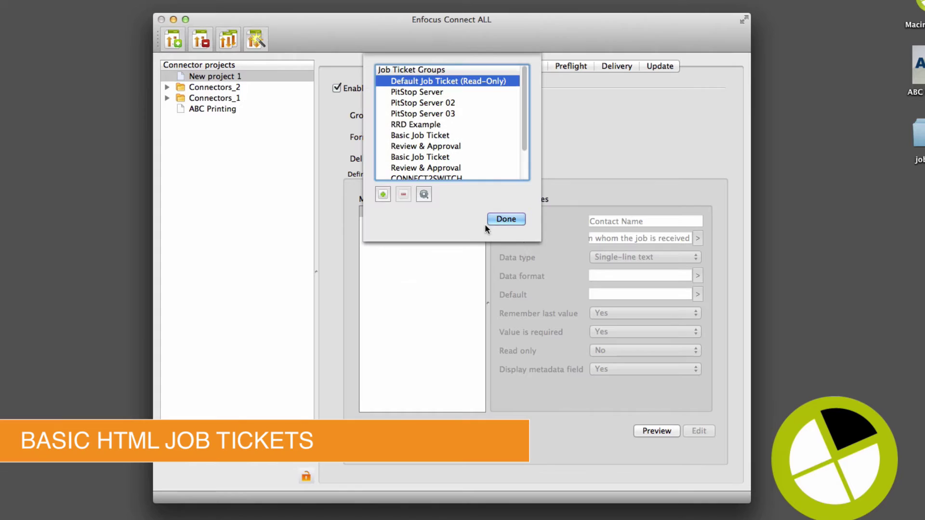
{"action": "left_click", "coordinate": [383, 195]}
{"action": "type", "text": "Basic Ticket"}
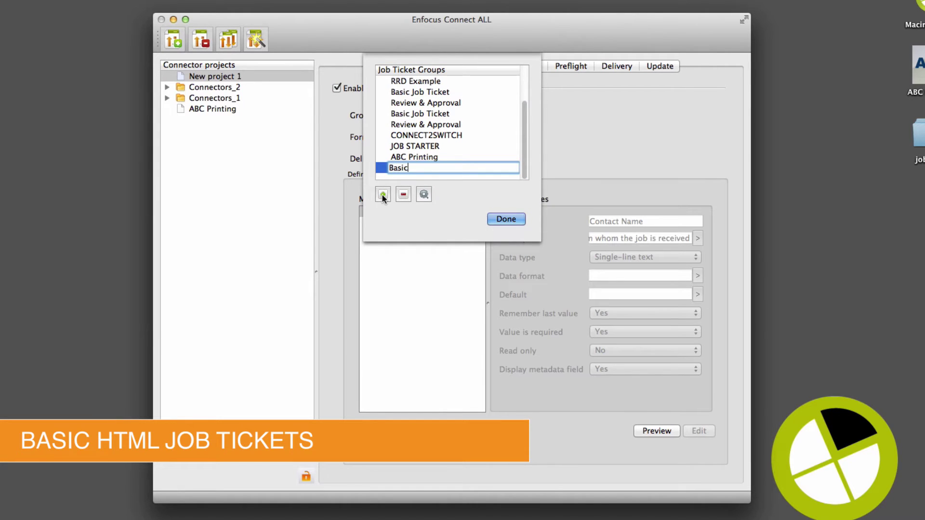
{"action": "left_click", "coordinate": [505, 219]}
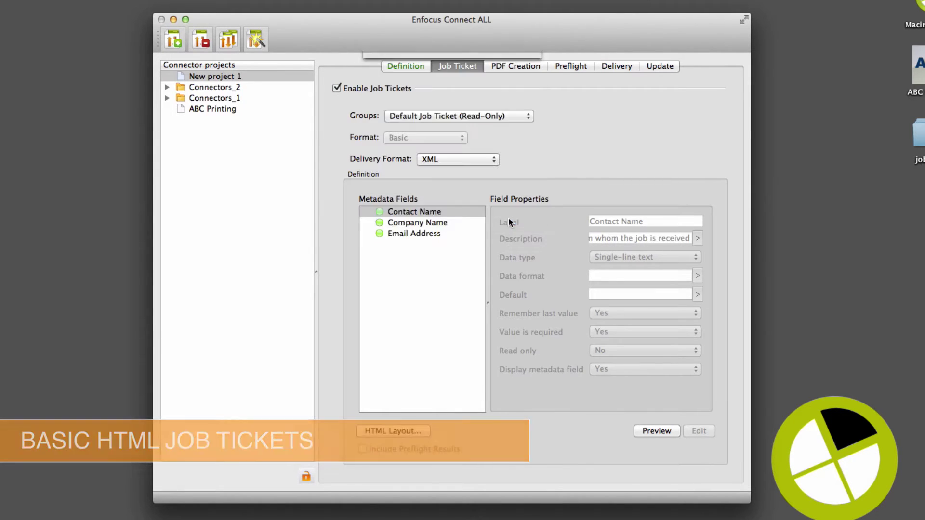
- Add a required 'Name' metadata field that remembers its last value, and begin a second field
{"action": "left_click", "coordinate": [698, 431]}
{"action": "left_click", "coordinate": [291, 356]}
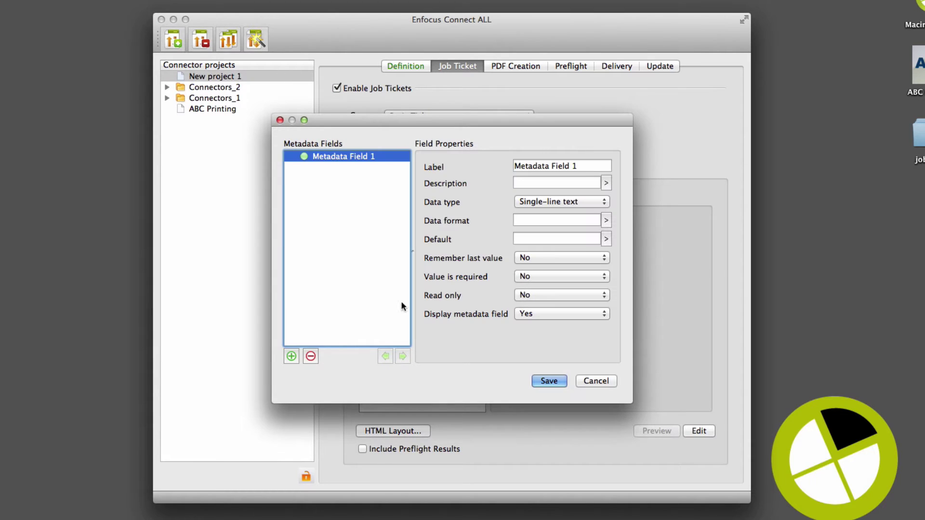
{"action": "key", "text": "Tab"}
{"action": "type", "text": "Name"}
{"action": "key", "text": "Tab"}
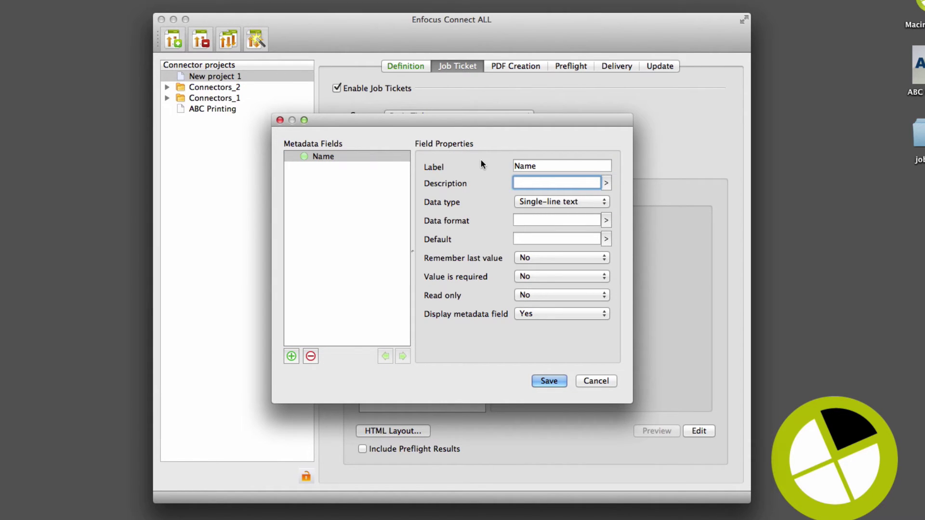
{"action": "left_click", "coordinate": [544, 258]}
{"action": "left_click", "coordinate": [543, 246]}
{"action": "left_click", "coordinate": [534, 276]}
{"action": "left_click", "coordinate": [535, 266]}
{"action": "left_click", "coordinate": [291, 356]}
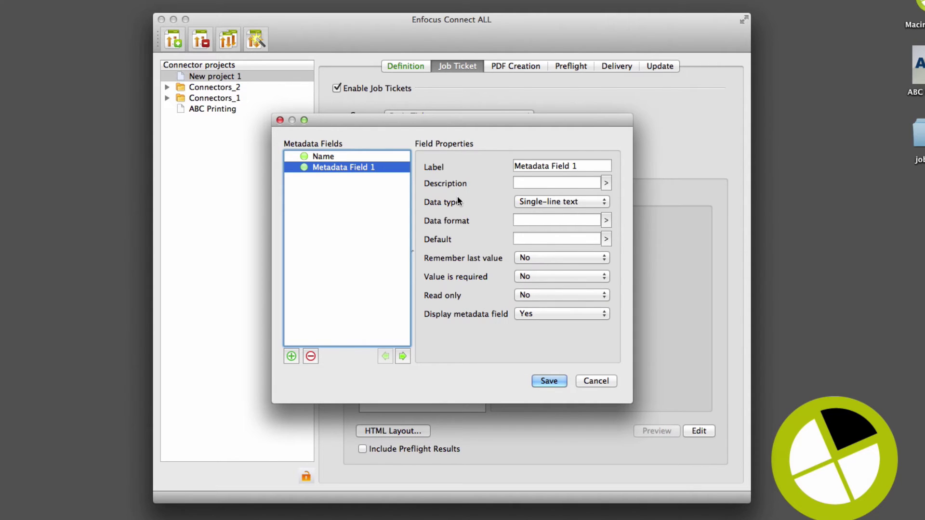
{"action": "key", "text": "Tab"}
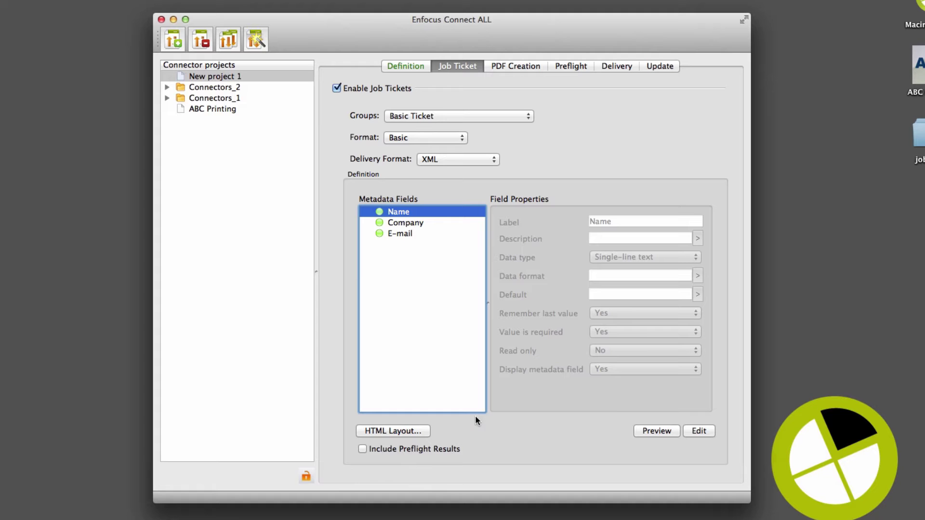
- Use EnfocusSwitchMetadata.css with the images resource folder for the ticket layout, and preview it
{"action": "left_click", "coordinate": [424, 431]}
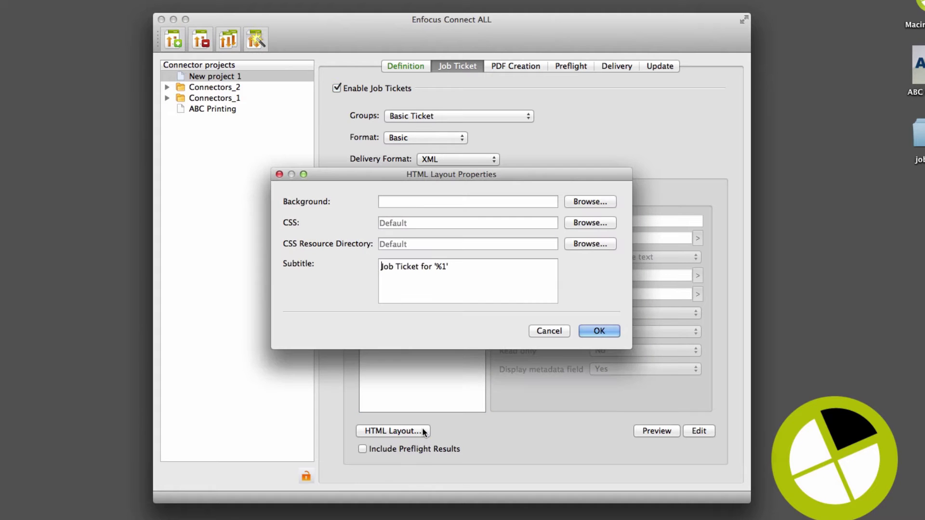
{"action": "left_click", "coordinate": [592, 223]}
{"action": "left_click", "coordinate": [529, 268]}
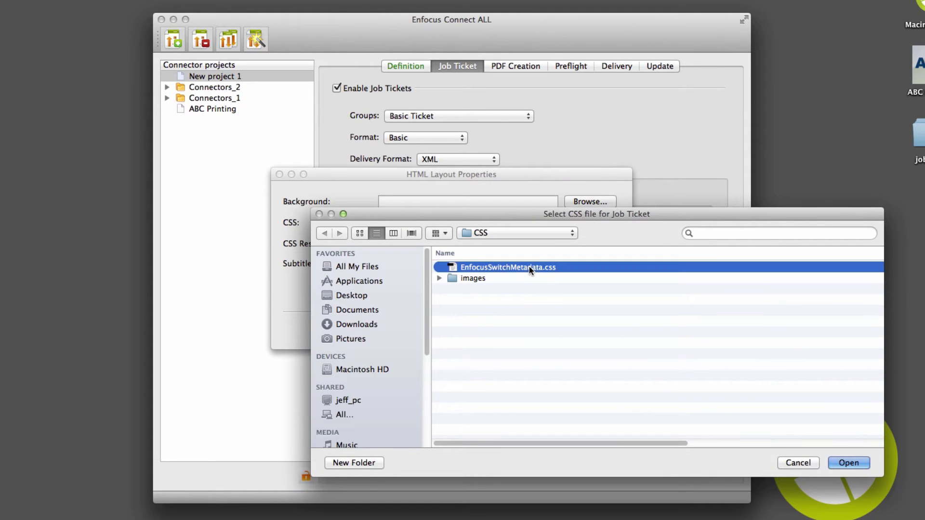
{"action": "left_click", "coordinate": [846, 462]}
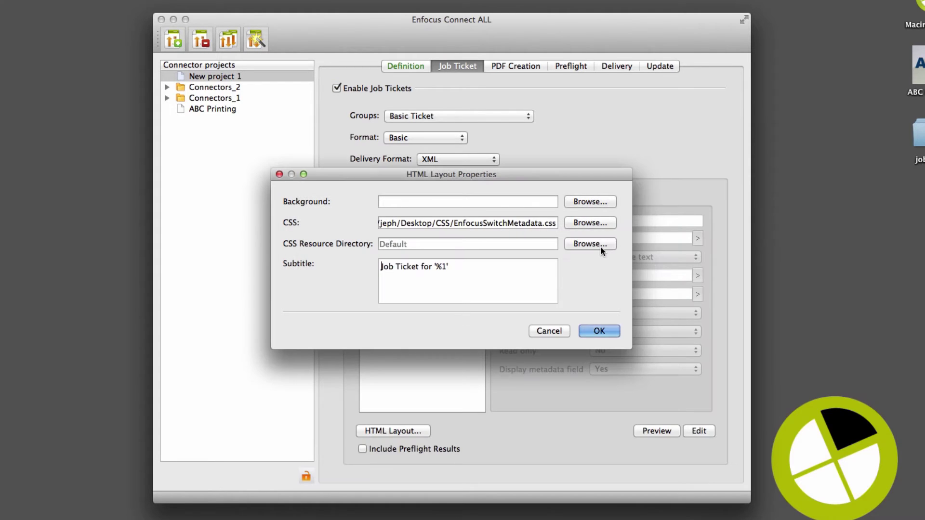
{"action": "left_click", "coordinate": [600, 247]}
{"action": "left_click", "coordinate": [845, 460]}
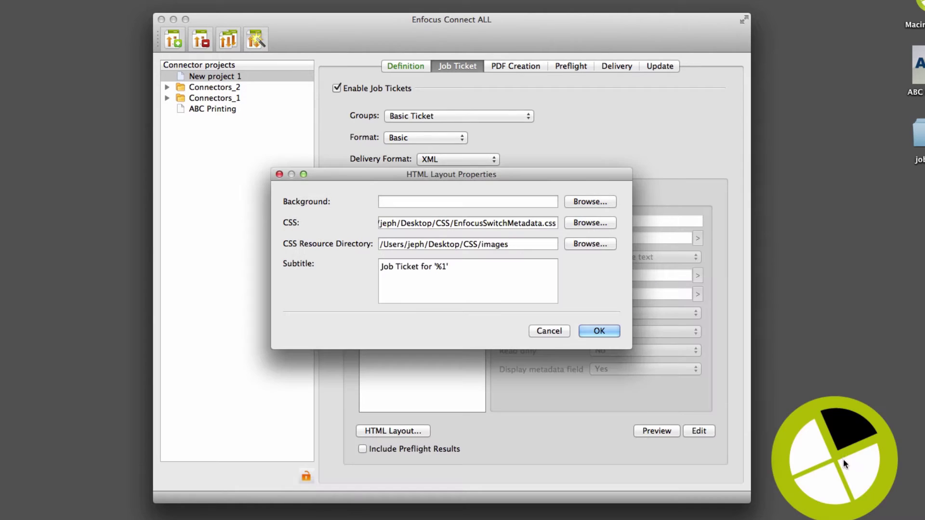
{"action": "left_click", "coordinate": [602, 332]}
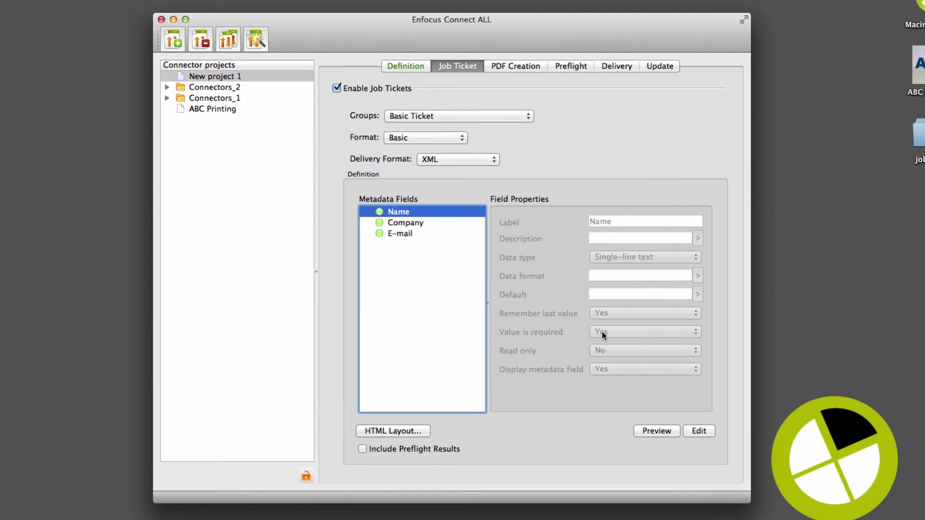
{"action": "left_click", "coordinate": [656, 431]}
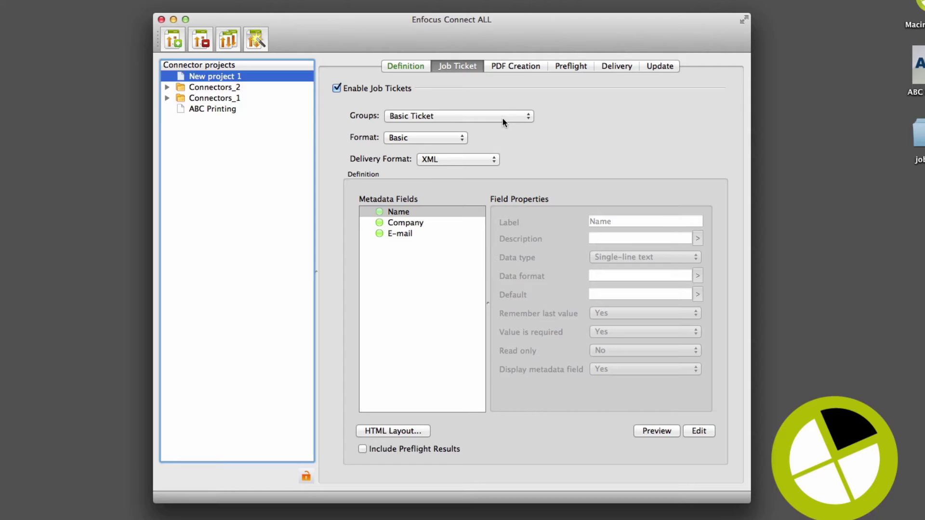
- Create a new ticket group named 'Local HTML'
{"action": "left_click", "coordinate": [502, 117]}
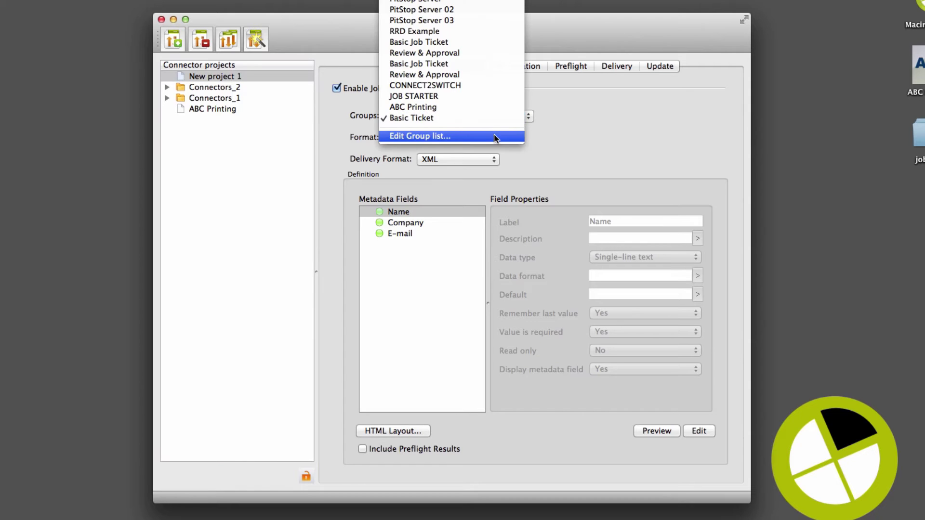
{"action": "left_click", "coordinate": [493, 134]}
{"action": "left_click", "coordinate": [383, 195]}
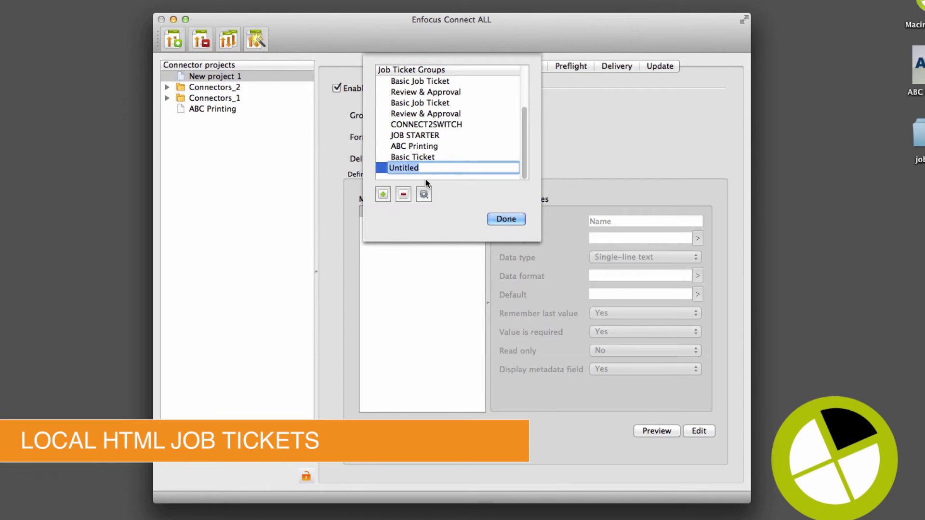
{"action": "type", "text": "Local HTML"}
{"action": "left_click", "coordinate": [503, 218]}
- Set Local HTML format using ABC_Printer_job_ticket.html with the css resource folder, and preview it
{"action": "left_click", "coordinate": [462, 138]}
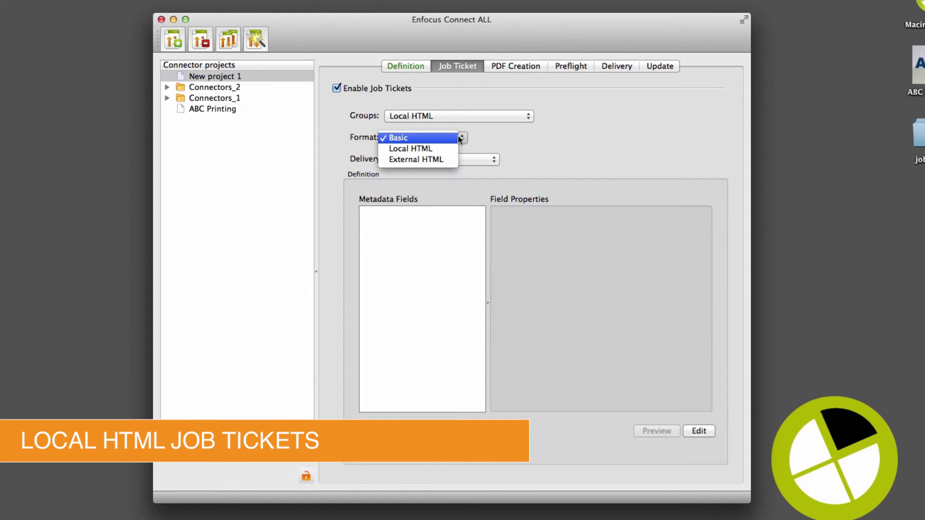
{"action": "left_click", "coordinate": [450, 146]}
{"action": "left_click", "coordinate": [686, 201]}
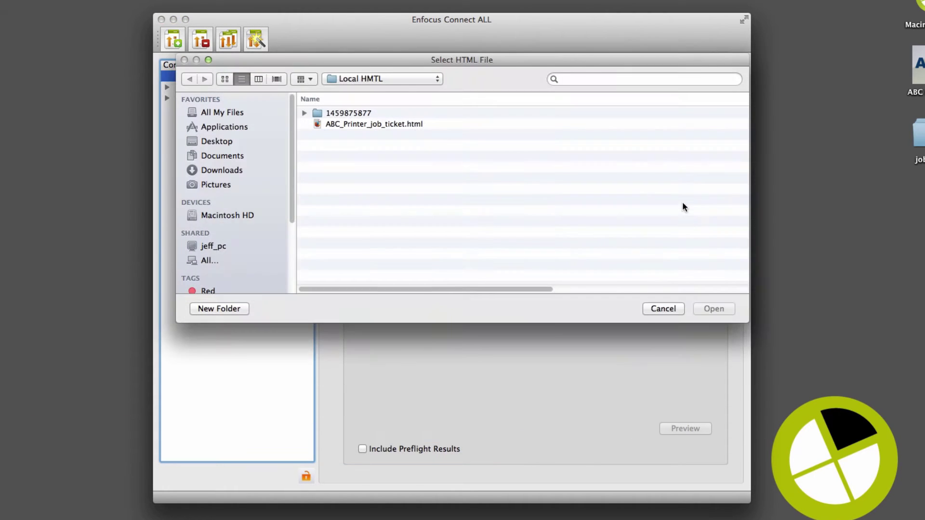
{"action": "left_click", "coordinate": [469, 128]}
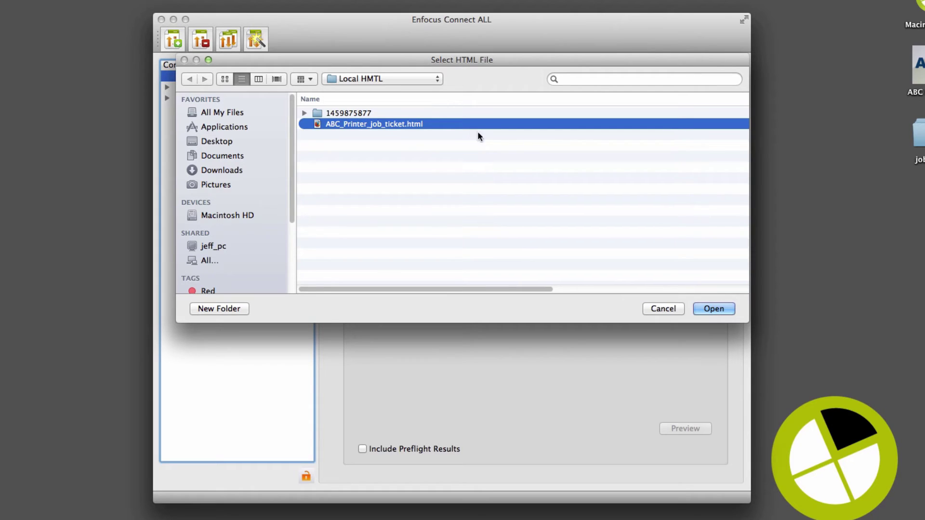
{"action": "left_click", "coordinate": [708, 309]}
{"action": "left_click", "coordinate": [682, 221]}
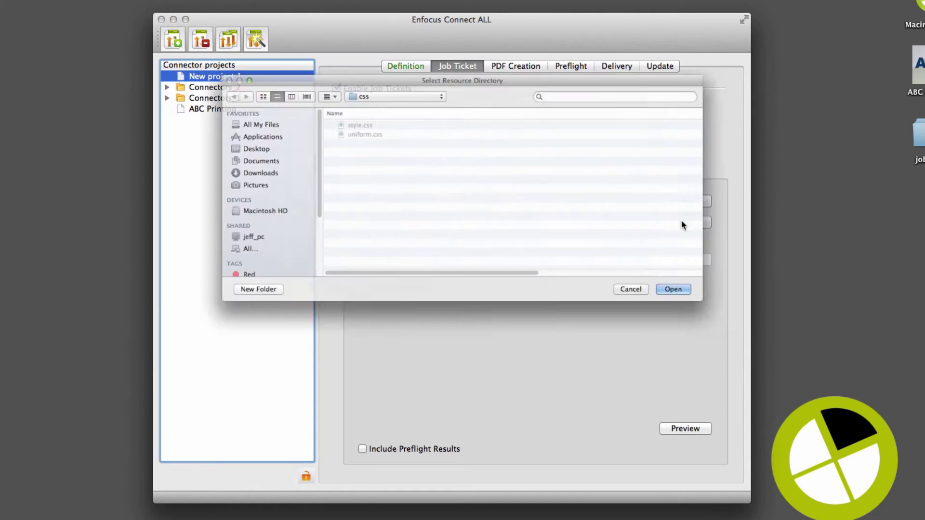
{"action": "left_click", "coordinate": [706, 308]}
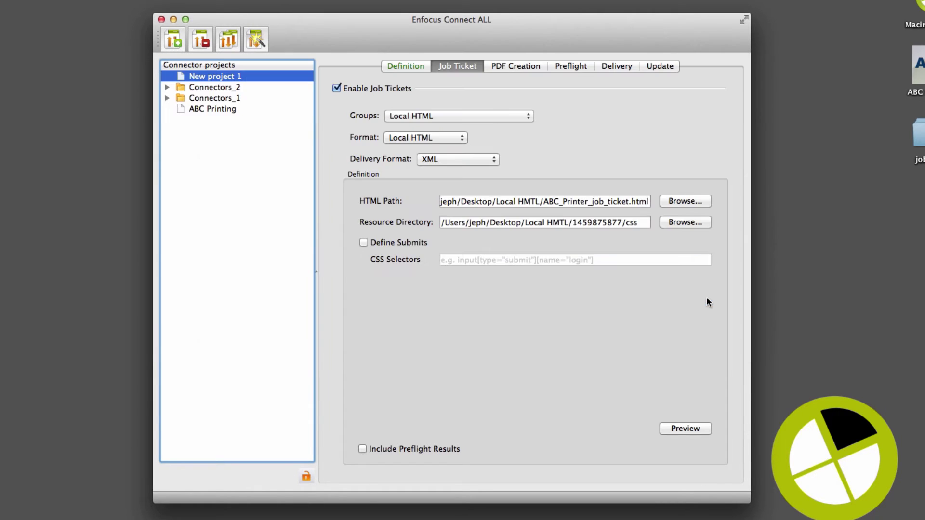
{"action": "left_click", "coordinate": [692, 429]}
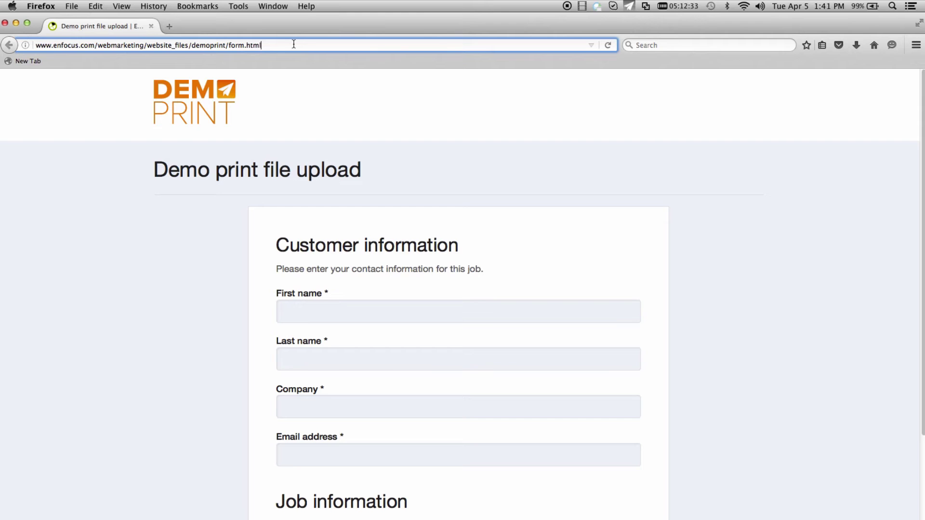
- Copy the demo form's web address from Firefox's address bar
{"action": "triple_click", "coordinate": [293, 44]}
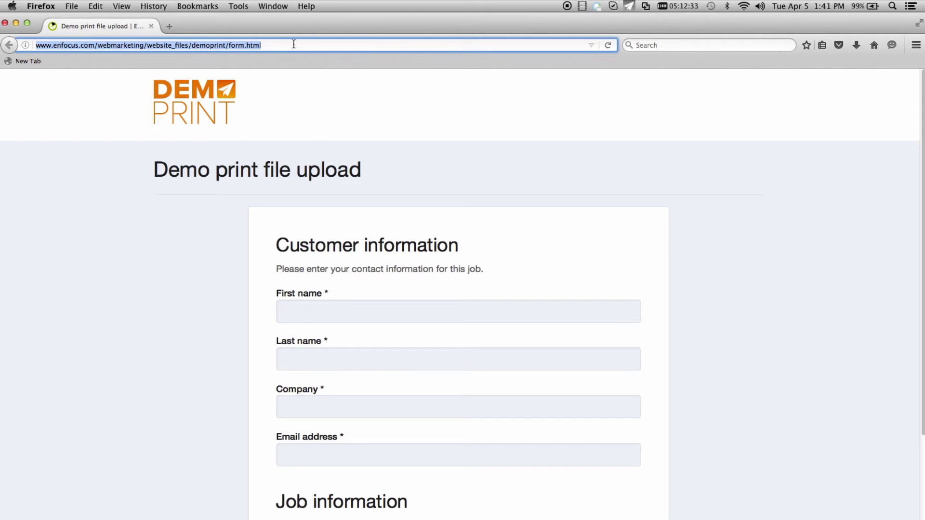
{"action": "right_click", "coordinate": [287, 44]}
{"action": "left_click", "coordinate": [284, 77]}
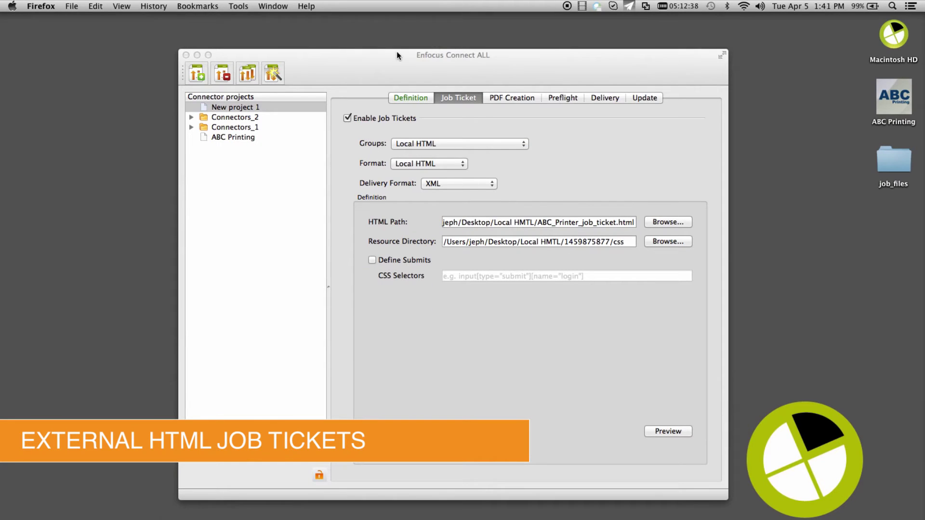
- Create a new ticket group named 'External HTML'
{"action": "left_click", "coordinate": [397, 51]}
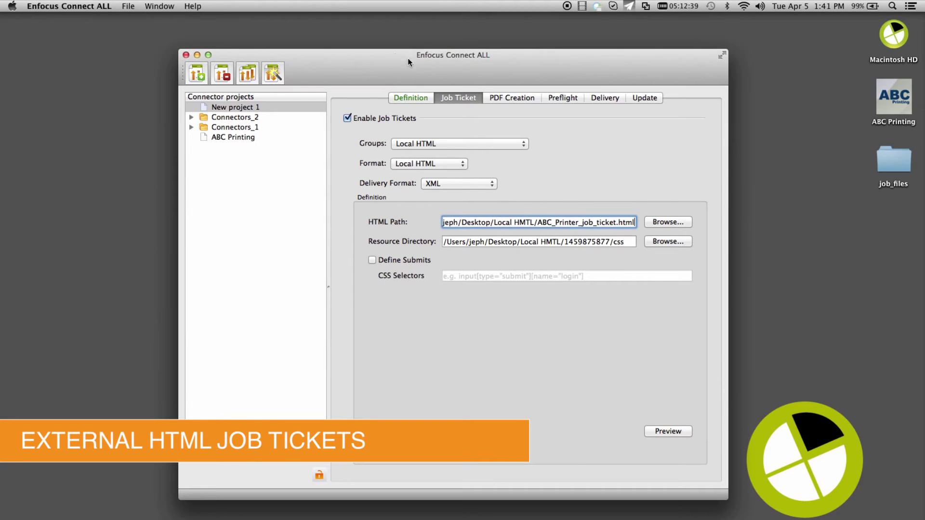
{"action": "left_click", "coordinate": [480, 144]}
{"action": "left_click", "coordinate": [481, 171]}
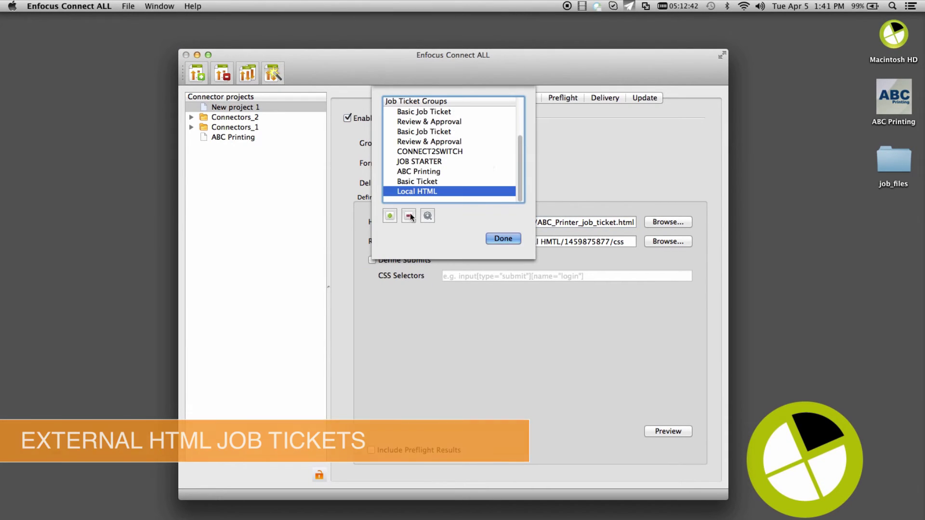
{"action": "left_click", "coordinate": [390, 215]}
{"action": "type", "text": "E"}
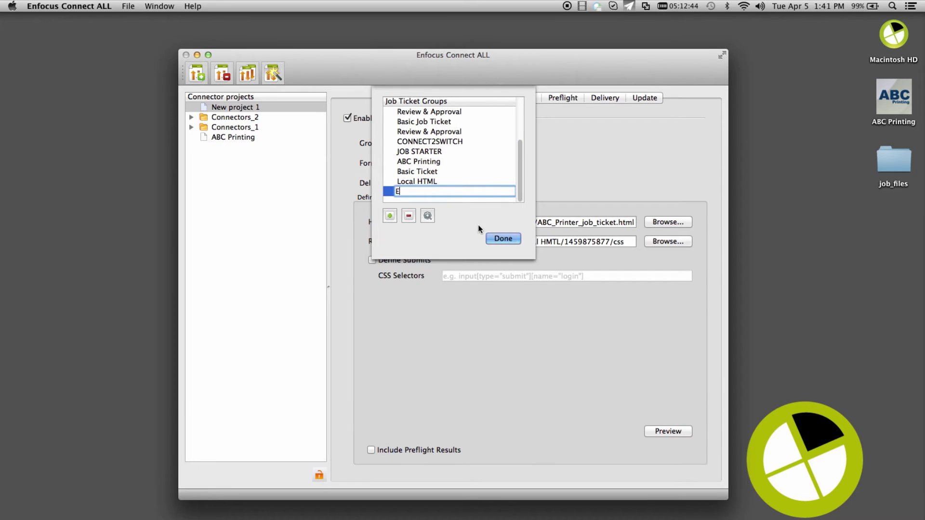
{"action": "type", "text": "xternal HTML"}
{"action": "left_click", "coordinate": [501, 237]}
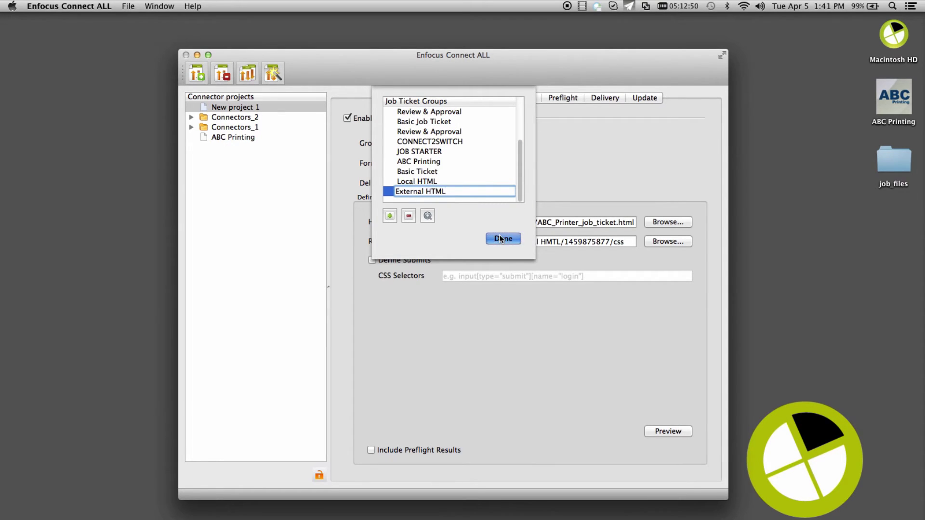
- Set the format to External HTML and paste the demo form address as its HTML URL
{"action": "left_click", "coordinate": [456, 164]}
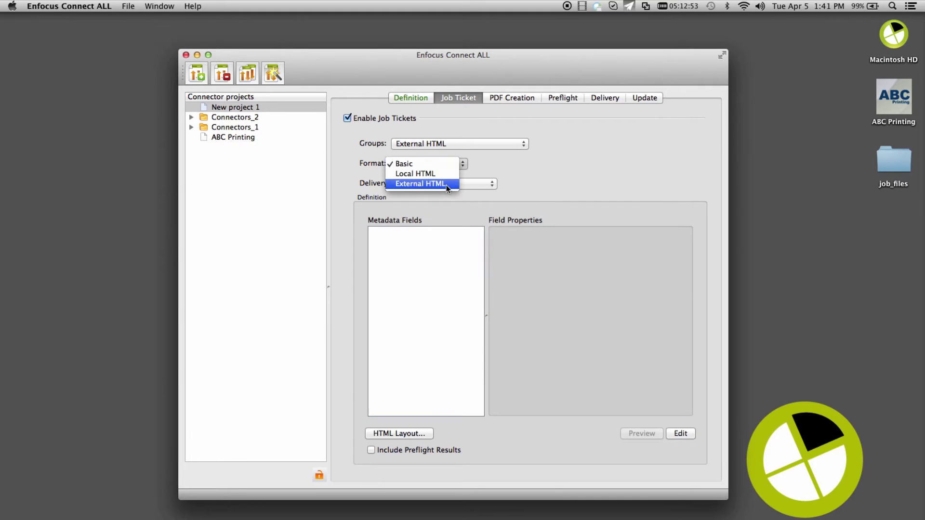
{"action": "left_click", "coordinate": [446, 184]}
{"action": "right_click", "coordinate": [464, 222]}
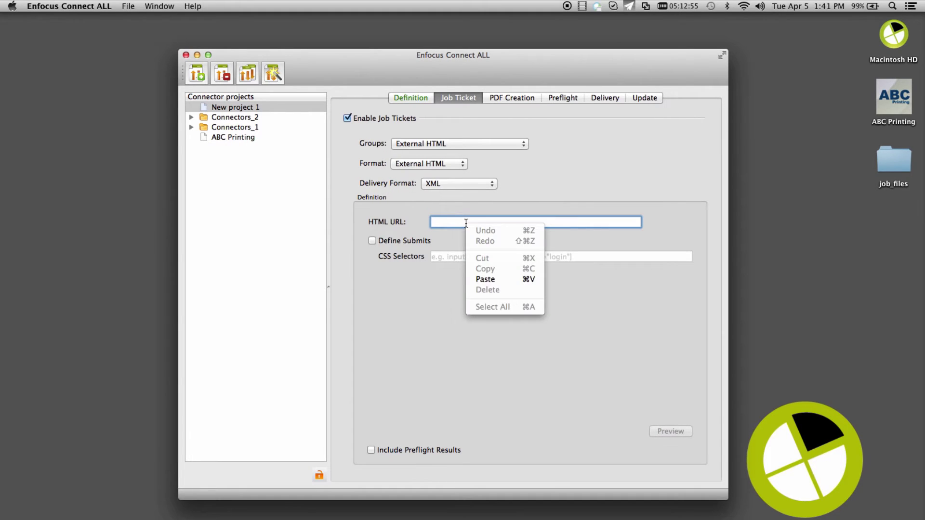
{"action": "left_click", "coordinate": [495, 276]}
- Preview the External HTML ticket showing the demo print file upload form
{"action": "left_click", "coordinate": [669, 432]}
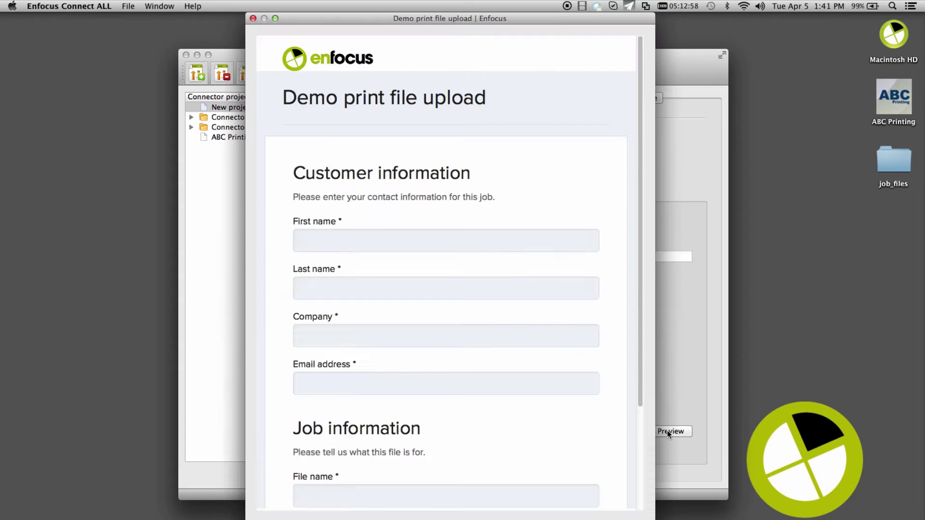
{"action": "scroll", "coordinate": [613, 218], "scroll_direction": "down", "scroll_amount": 3}
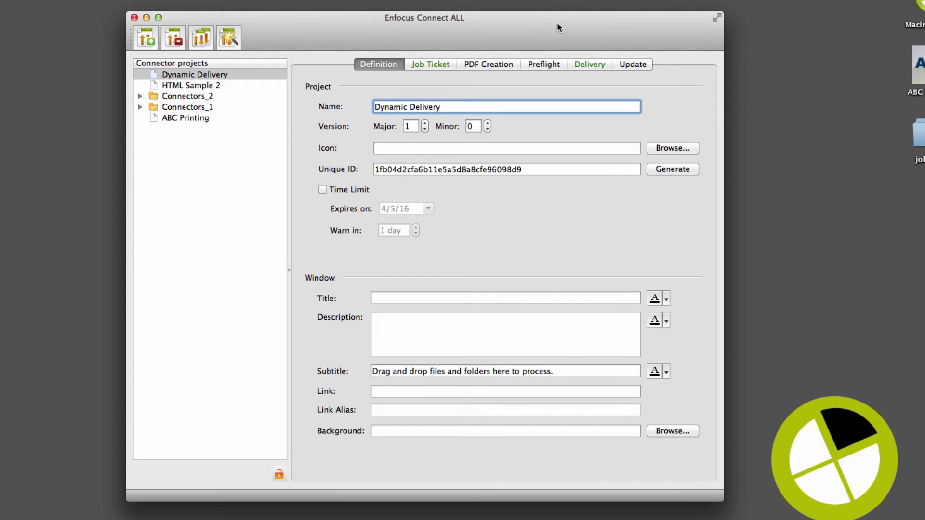
- Set the primary FTP delivery point's directory to //ABC_Printer/JEPH on the server
{"action": "left_click", "coordinate": [594, 64]}
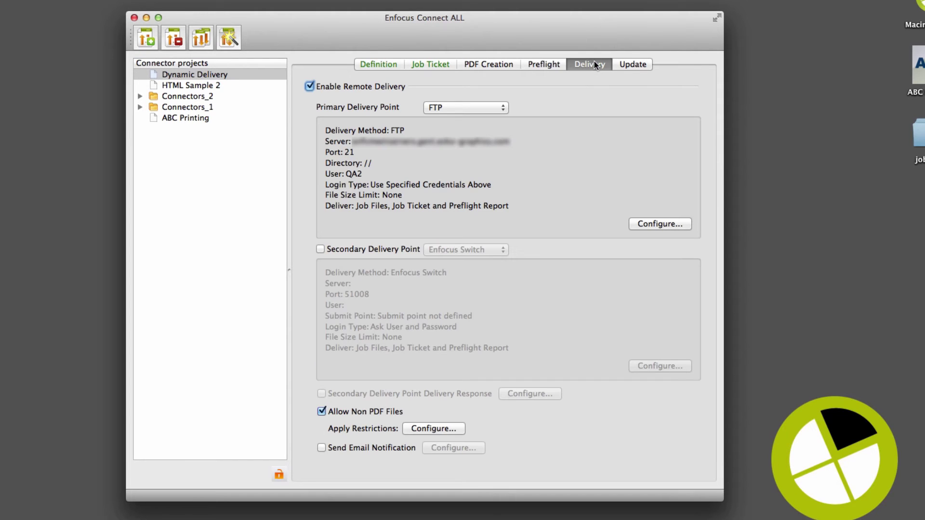
{"action": "left_click", "coordinate": [672, 225]}
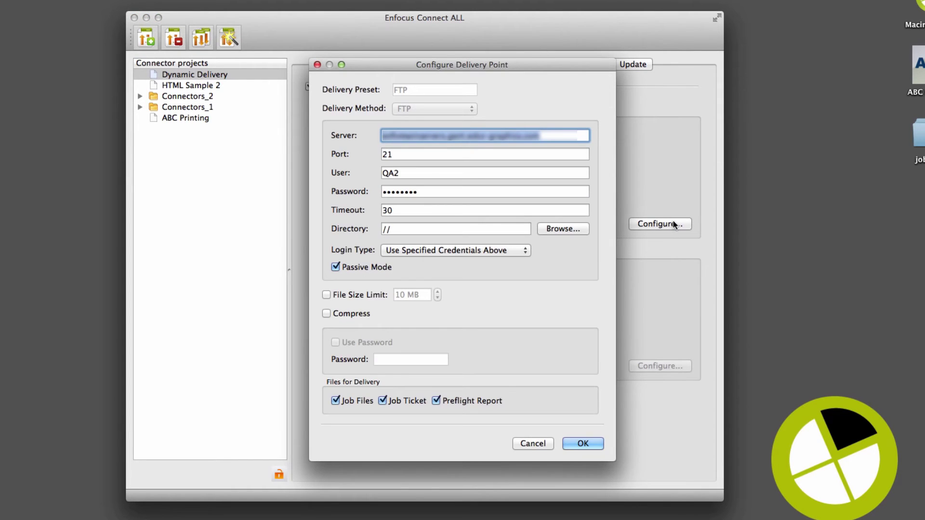
{"action": "left_click", "coordinate": [578, 230]}
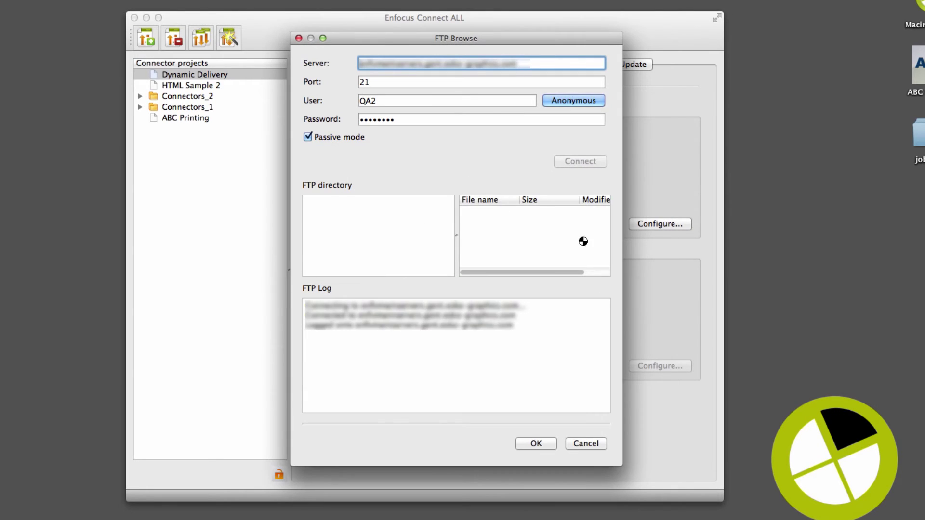
{"action": "double_click", "coordinate": [362, 213]}
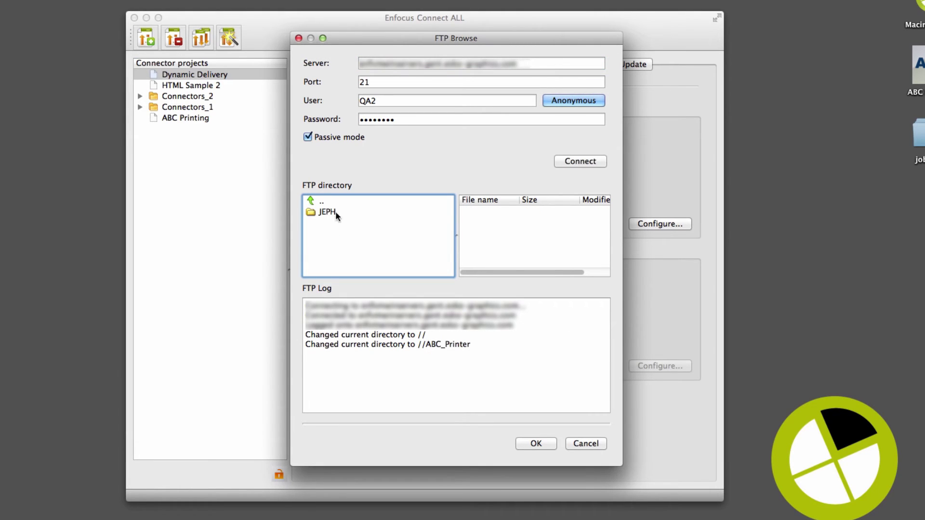
{"action": "left_click", "coordinate": [332, 212]}
{"action": "double_click", "coordinate": [331, 212]}
{"action": "left_click", "coordinate": [536, 443]}
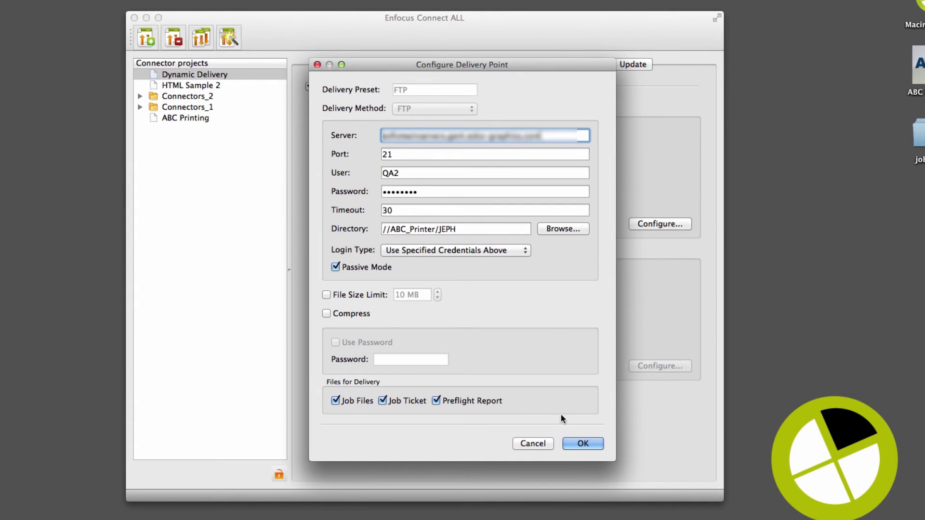
- Save the FTP settings, then add a 'User' metadata field after E-mail and save
{"action": "left_click", "coordinate": [583, 443]}
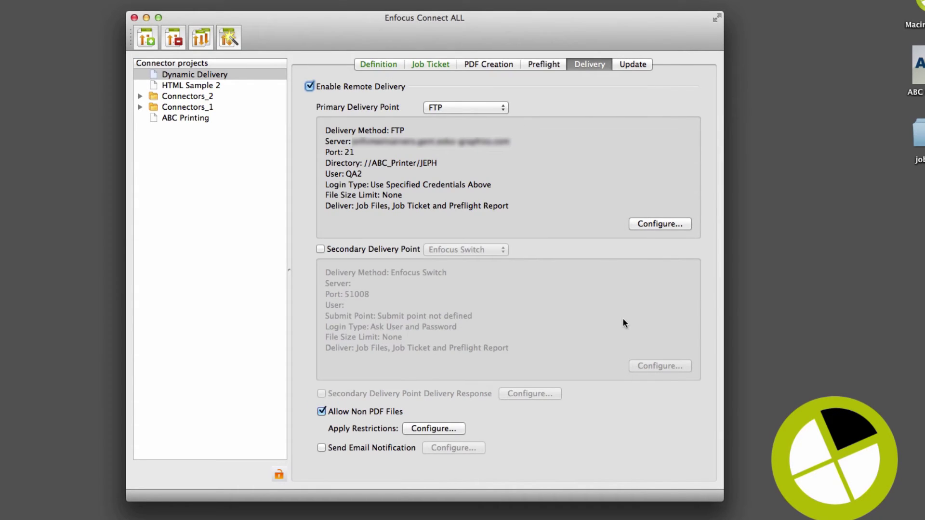
{"action": "left_click", "coordinate": [432, 64]}
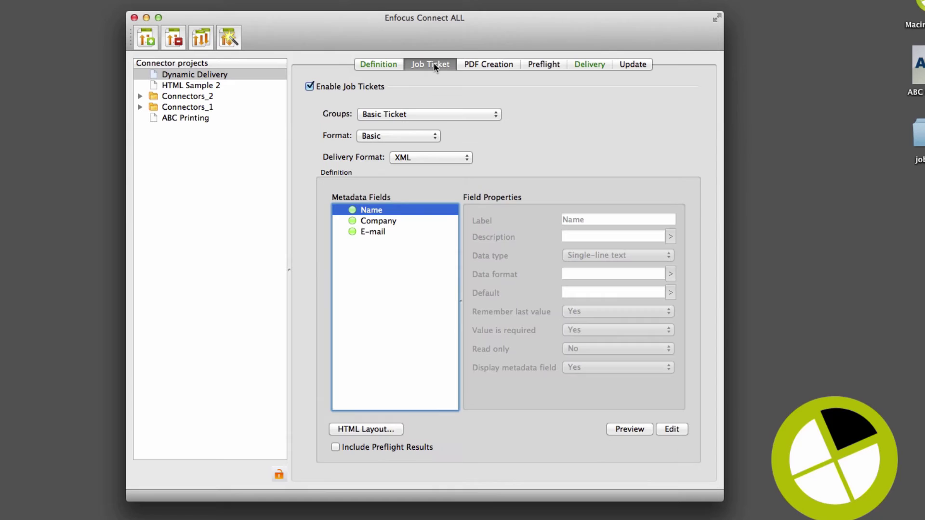
{"action": "left_click", "coordinate": [678, 429]}
{"action": "left_click", "coordinate": [298, 176]}
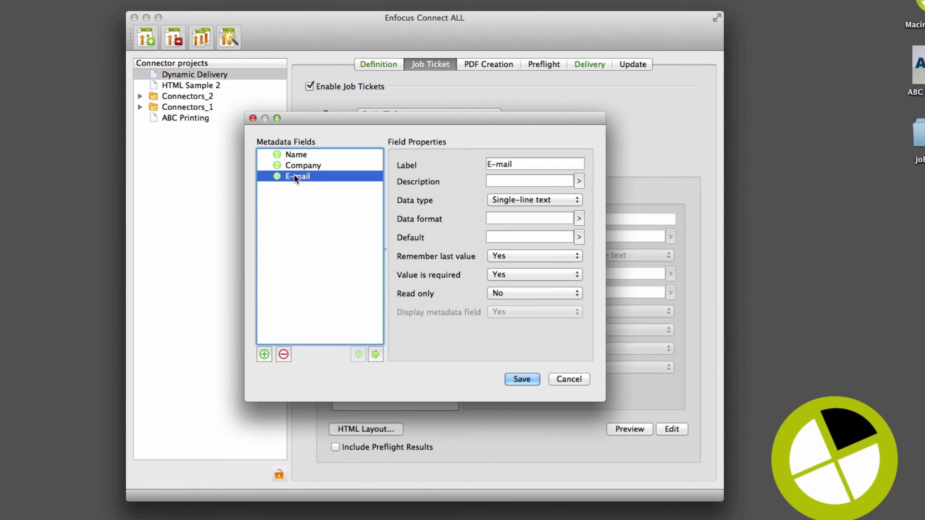
{"action": "left_click", "coordinate": [264, 355]}
{"action": "triple_click", "coordinate": [561, 167]}
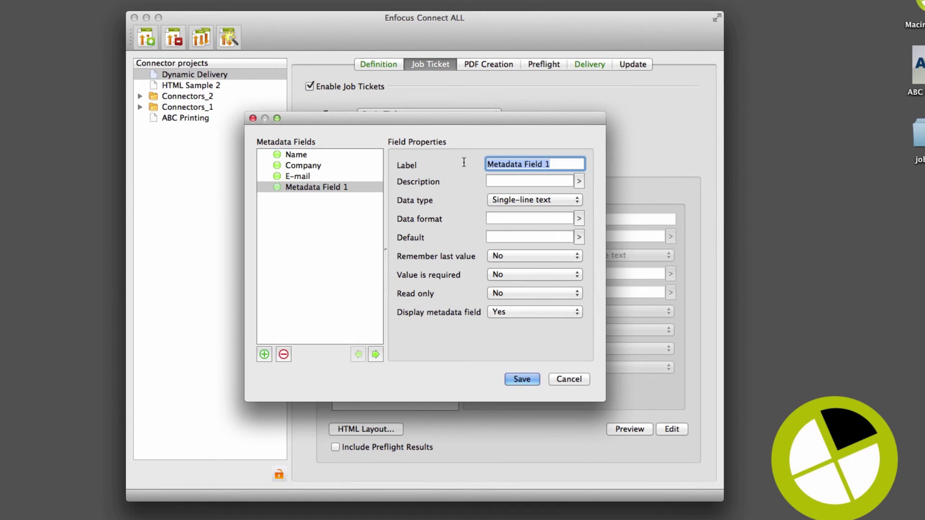
{"action": "type", "text": "User"}
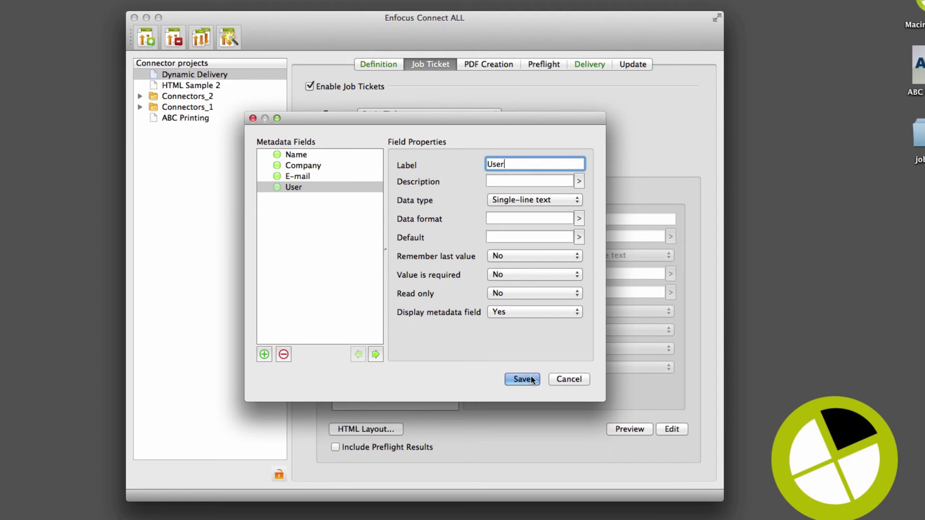
{"action": "left_click", "coordinate": [523, 378]}
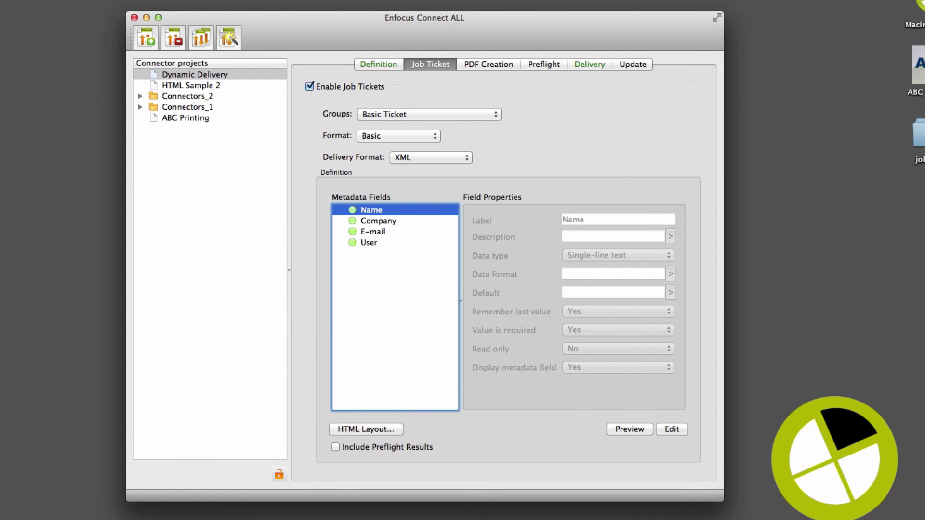
- Set the FTP delivery directory to //ABC_Printer/%JT:User% using the job ticket User variable
{"action": "left_click", "coordinate": [589, 64]}
{"action": "left_click", "coordinate": [650, 222]}
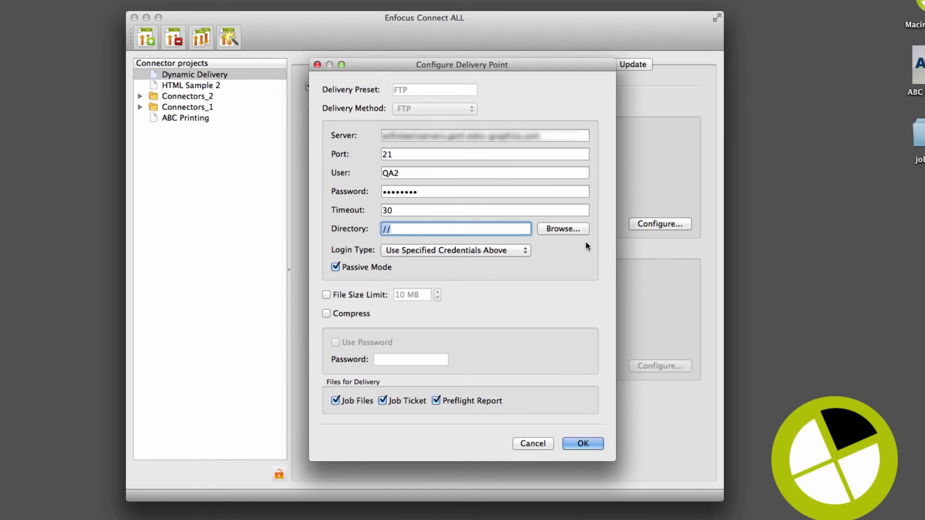
{"action": "left_click", "coordinate": [565, 230]}
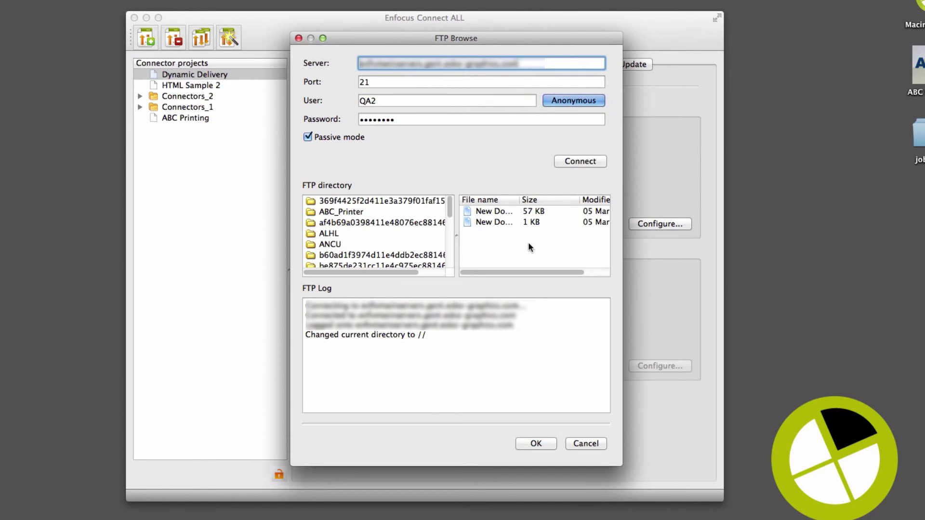
{"action": "double_click", "coordinate": [341, 212]}
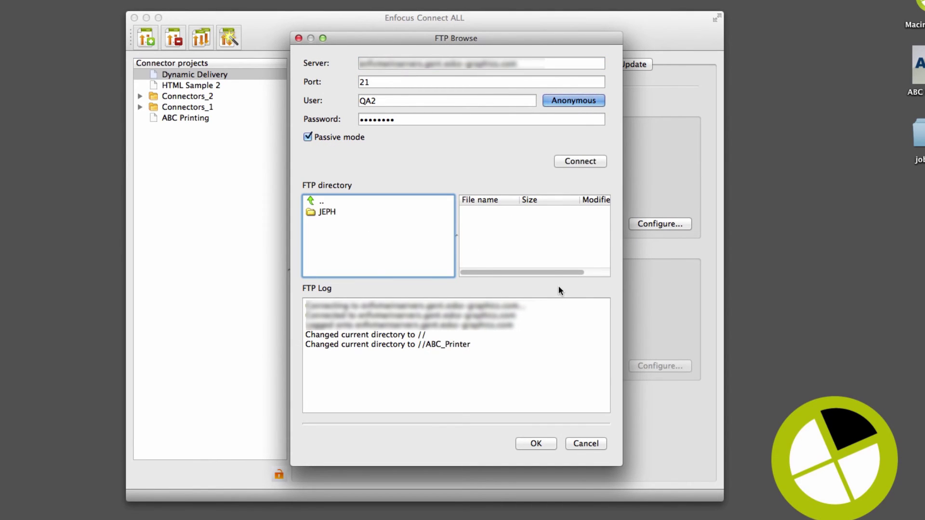
{"action": "left_click", "coordinate": [544, 444]}
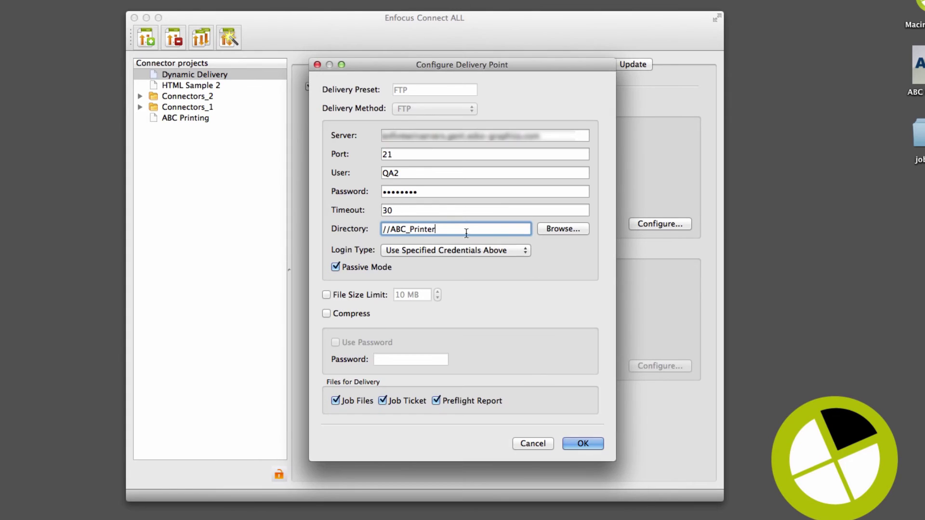
{"action": "type", "text": "/"}
{"action": "right_click", "coordinate": [455, 228]}
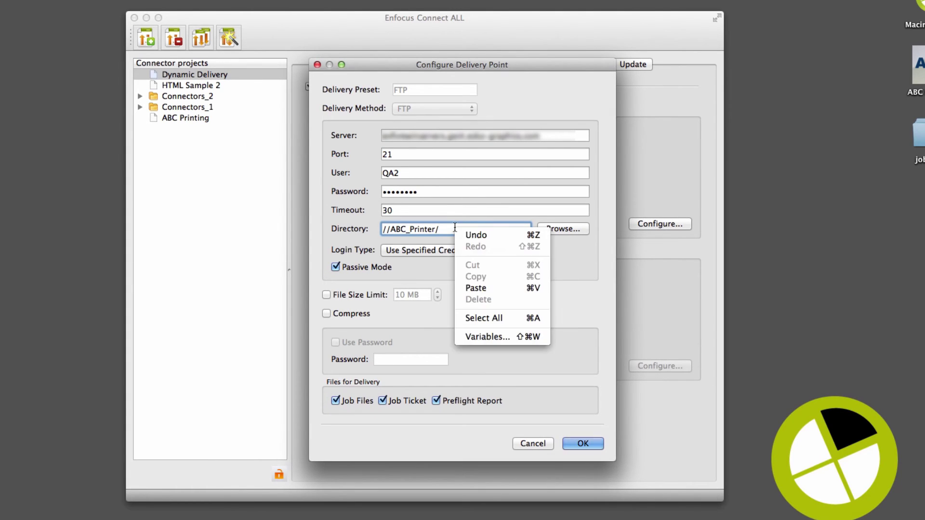
{"action": "left_click", "coordinate": [515, 340]}
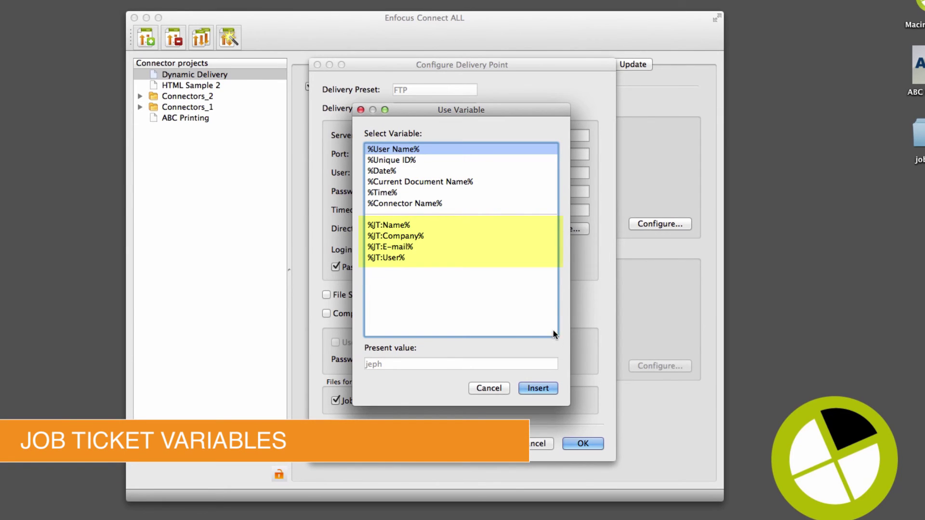
{"action": "left_click", "coordinate": [410, 259]}
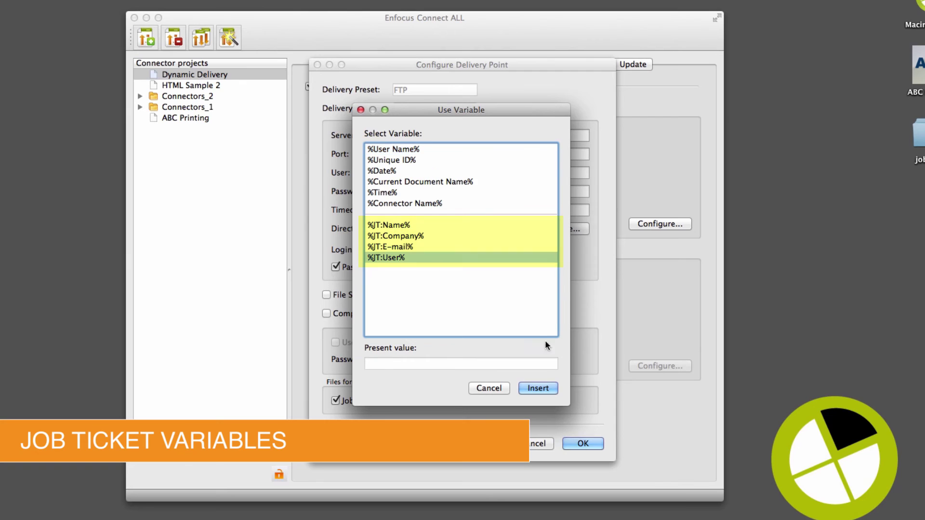
{"action": "left_click", "coordinate": [539, 388]}
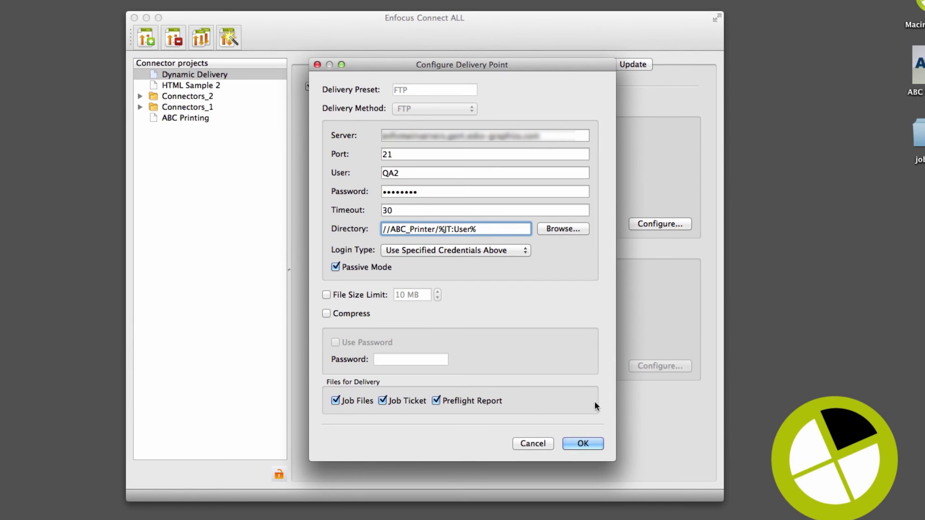
- Confirm the delivery point, then complete the ticket's e-mail and user name and submit it
{"action": "left_click", "coordinate": [580, 439]}
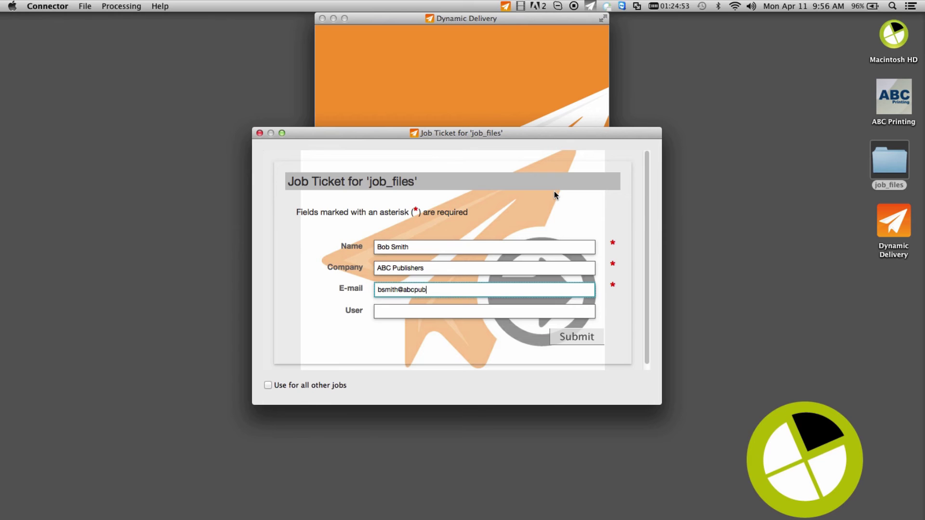
{"action": "type", "text": "lisher.com"}
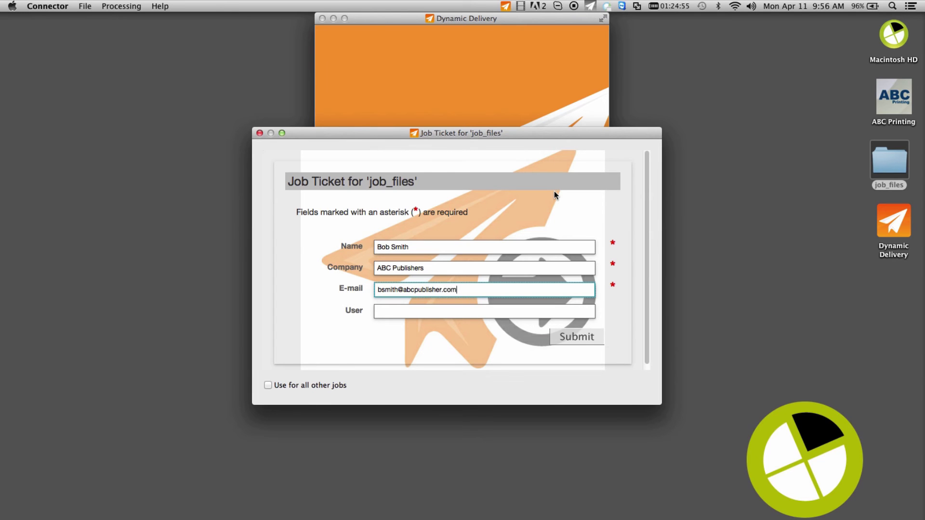
{"action": "key", "text": "Tab"}
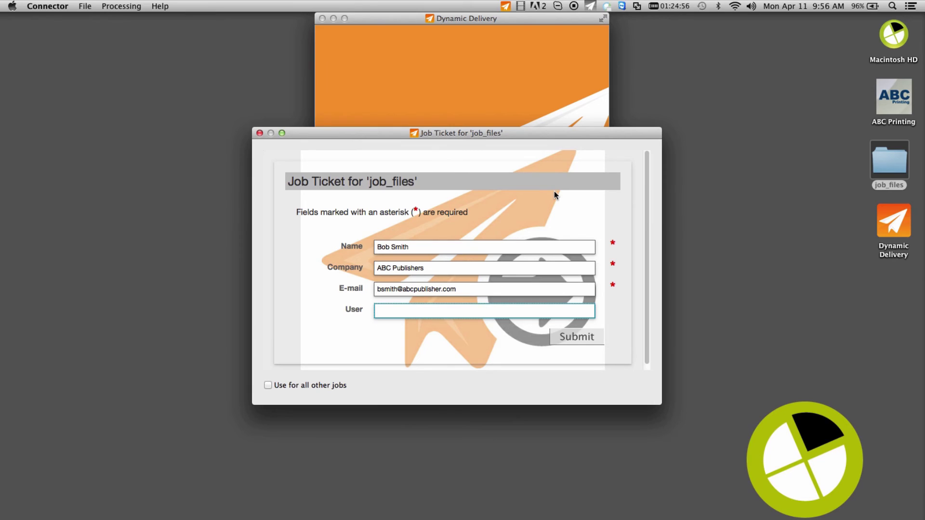
{"action": "type", "text": "BOS"}
{"action": "type", "text": "S"}
{"action": "left_click", "coordinate": [583, 335]}
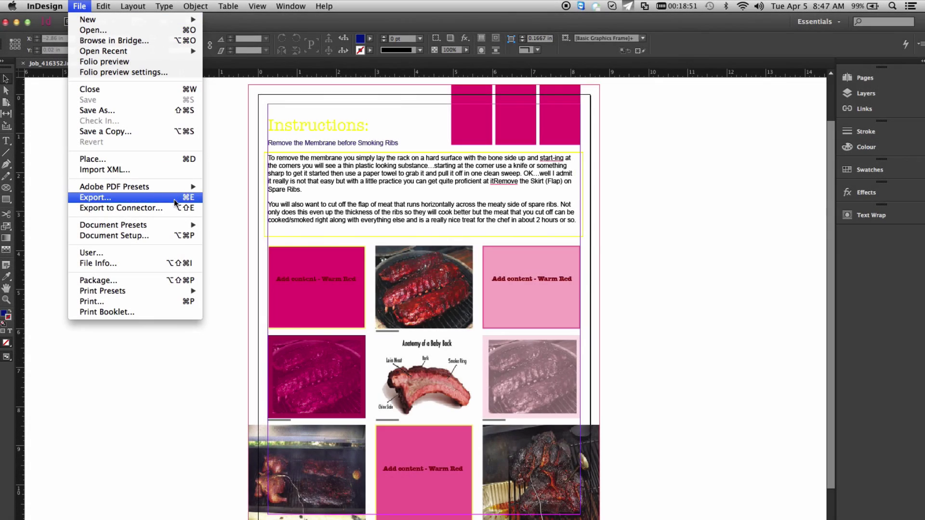
- Export to the ABC Printing connector with the file package included
{"action": "left_click", "coordinate": [170, 209]}
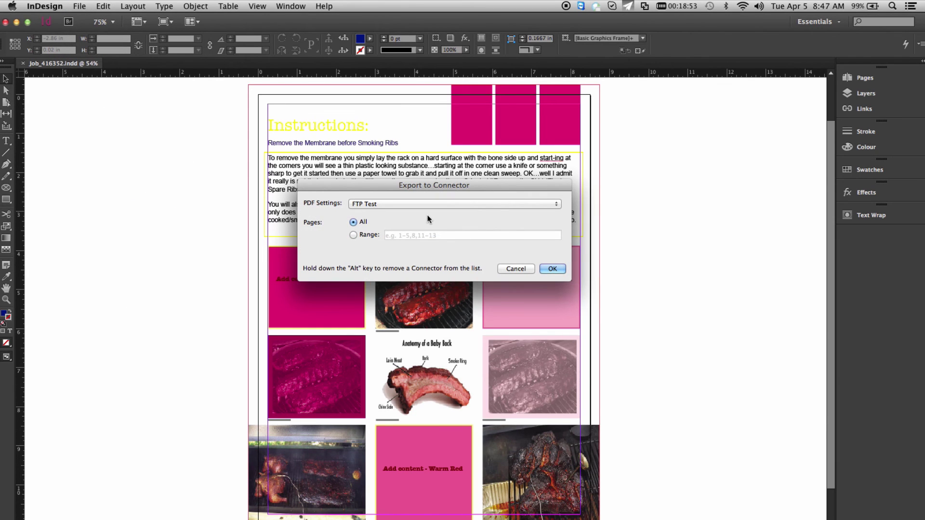
{"action": "left_click", "coordinate": [466, 205]}
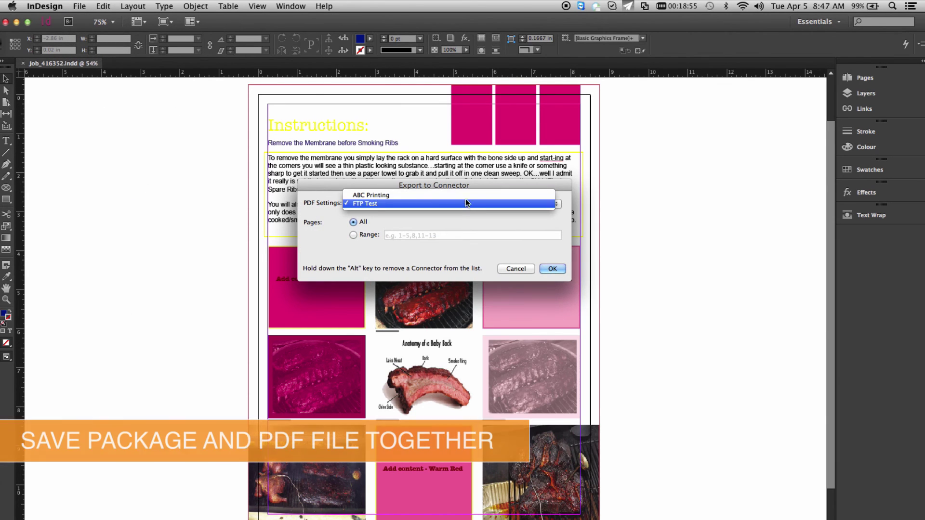
{"action": "left_click", "coordinate": [467, 195]}
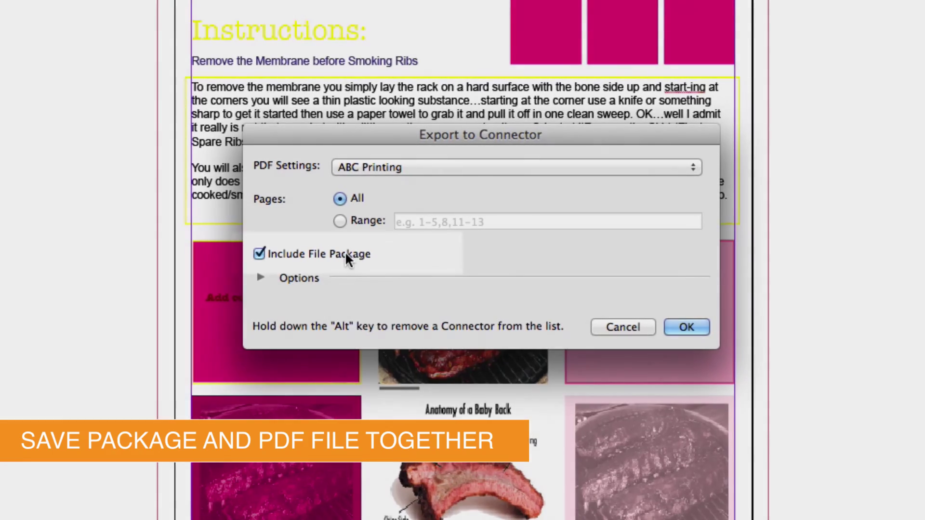
{"action": "left_click", "coordinate": [352, 253]}
{"action": "left_click", "coordinate": [362, 253]}
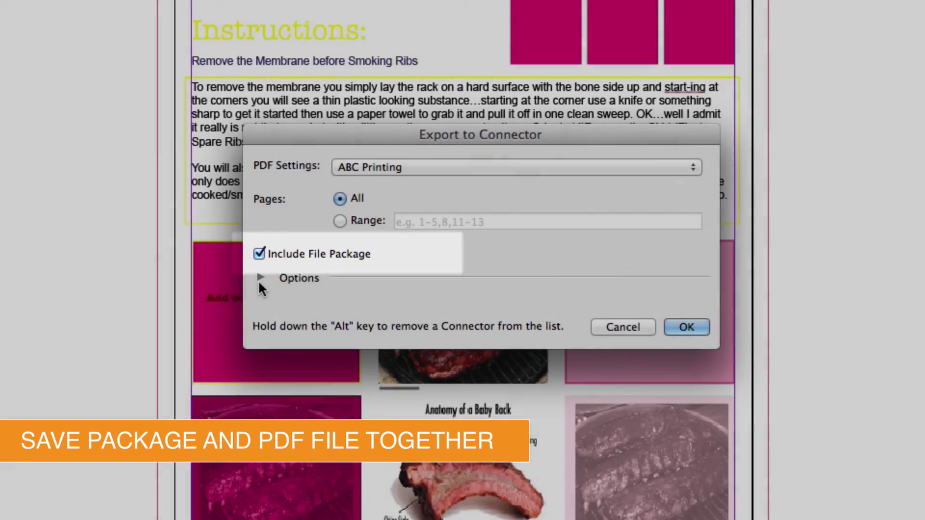
- Set the bleed to 0, send the document, and view the Job_416352 folder in job_files
{"action": "left_click", "coordinate": [260, 278]}
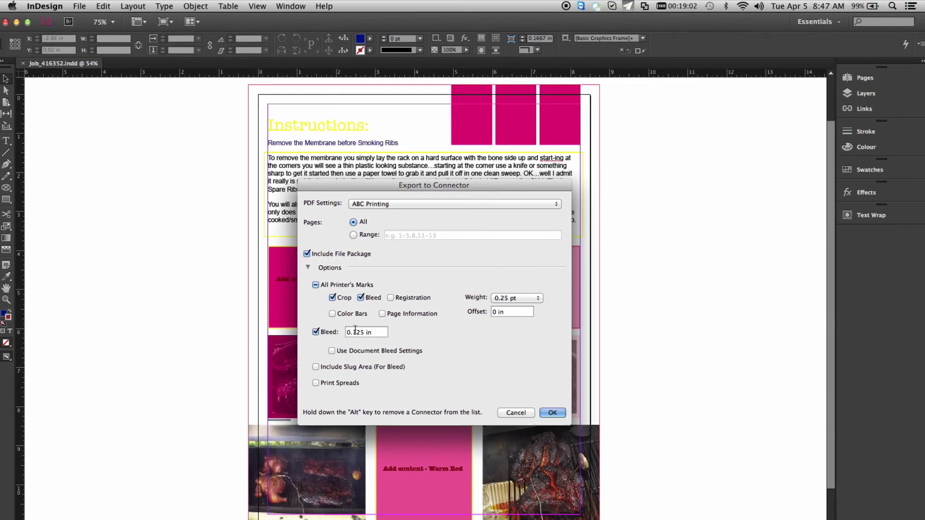
{"action": "triple_click", "coordinate": [355, 329]}
{"action": "type", "text": "0"}
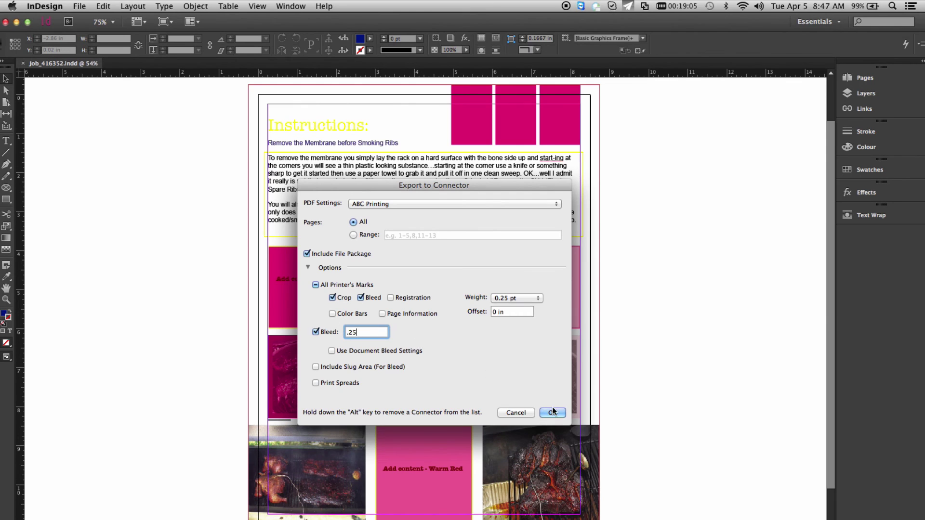
{"action": "left_click", "coordinate": [553, 412]}
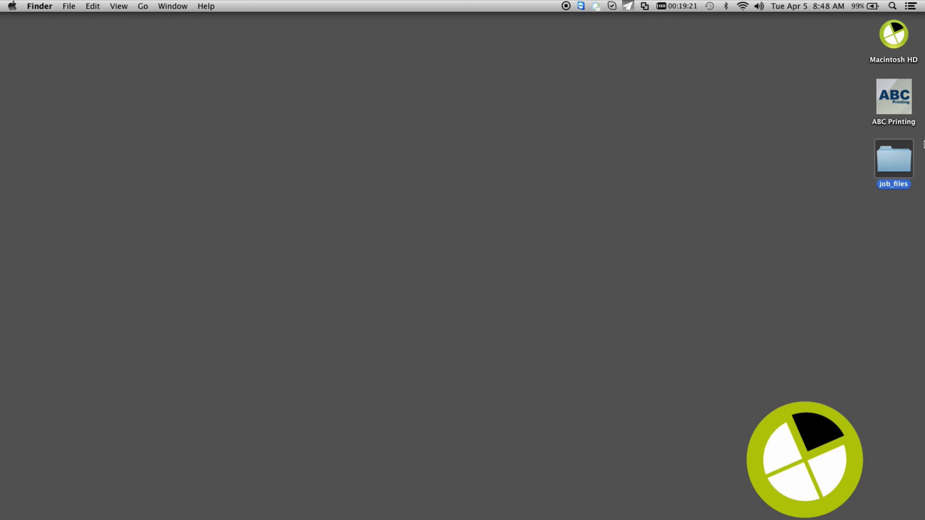
{"action": "double_click", "coordinate": [894, 157]}
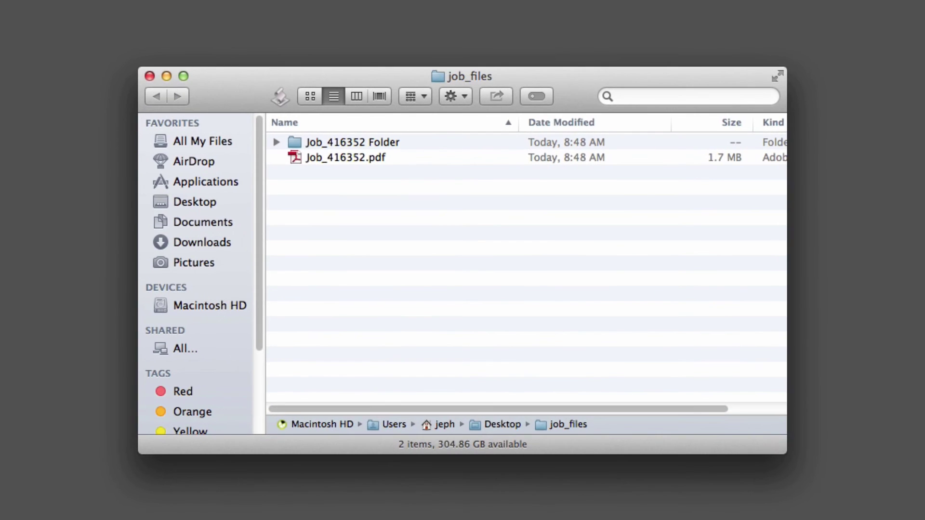
{"action": "left_click", "coordinate": [276, 142]}
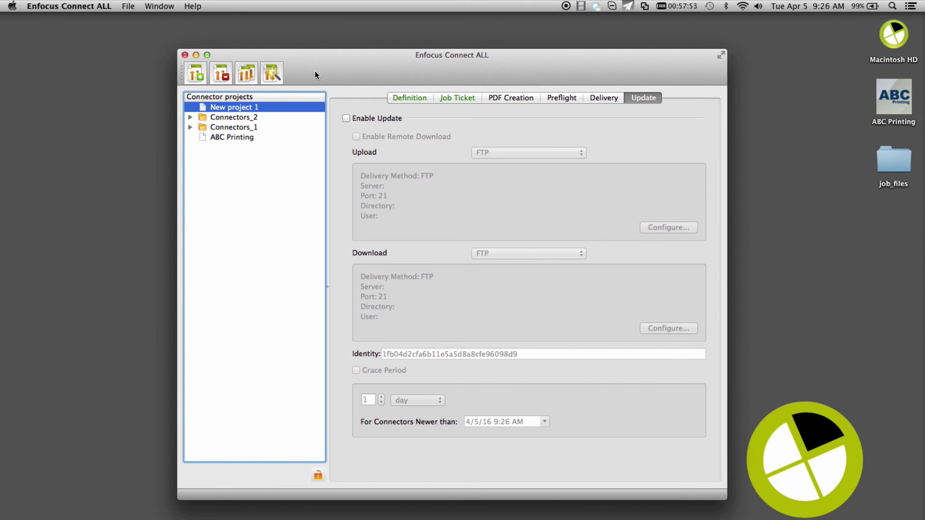
- Expand the Connectors_1 group and run Update Connectors on all its connectors
{"action": "left_click", "coordinate": [189, 127]}
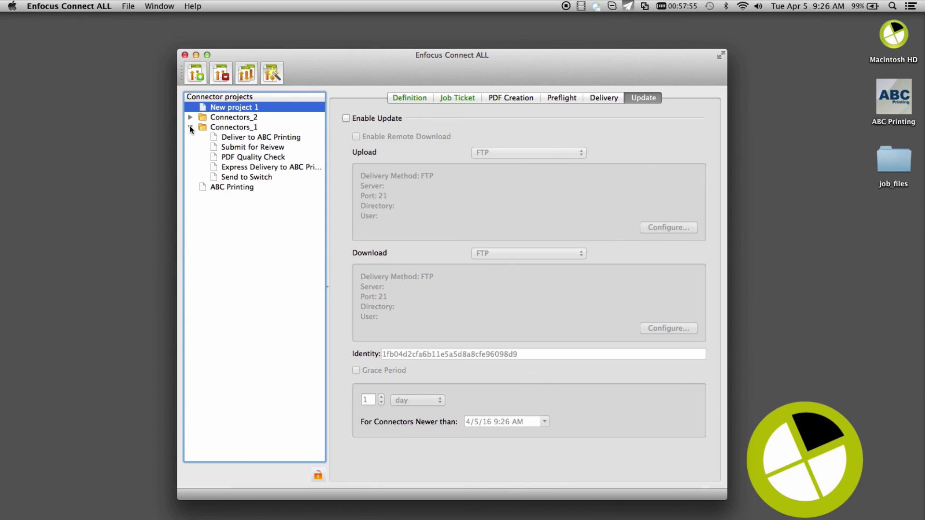
{"action": "left_click", "coordinate": [203, 127]}
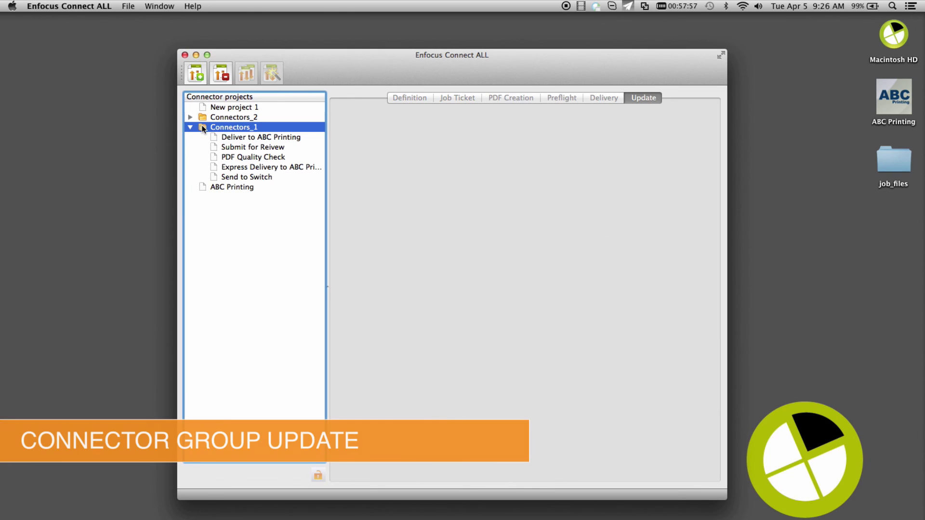
{"action": "right_click", "coordinate": [202, 126]}
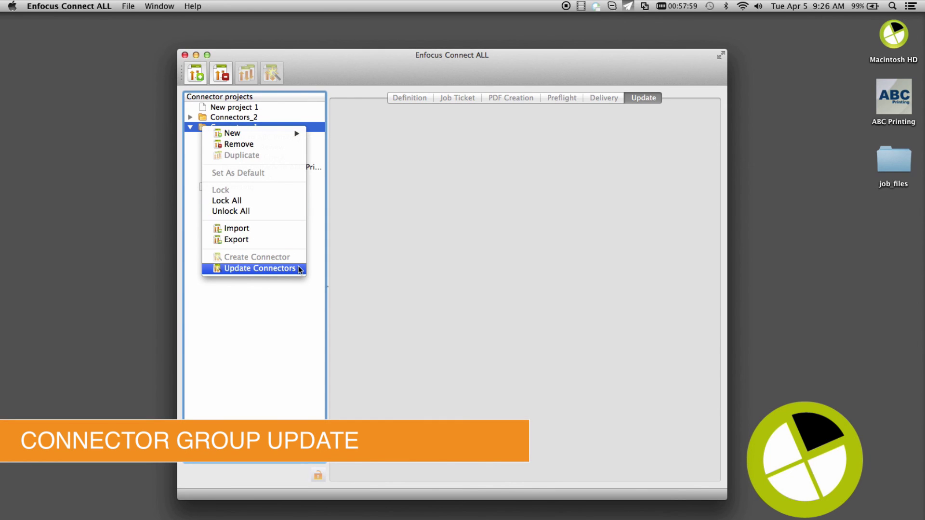
{"action": "left_click", "coordinate": [261, 268]}
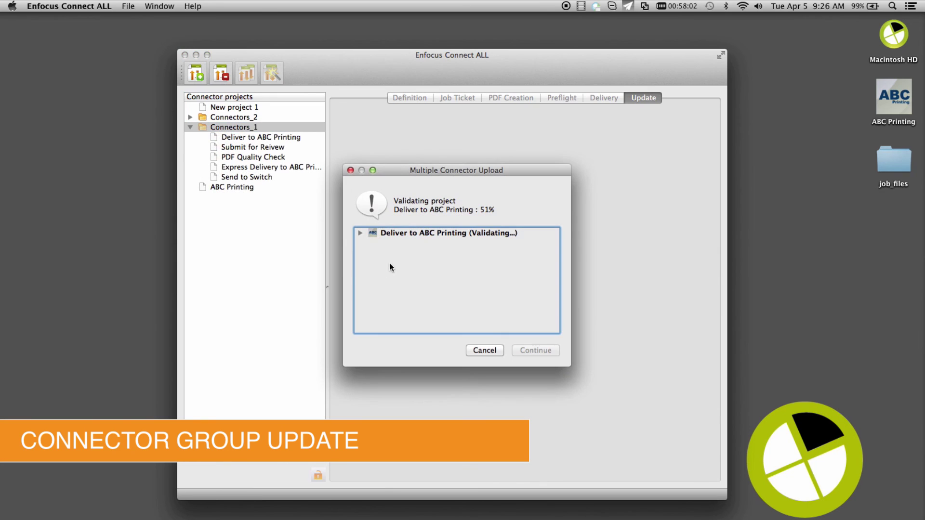